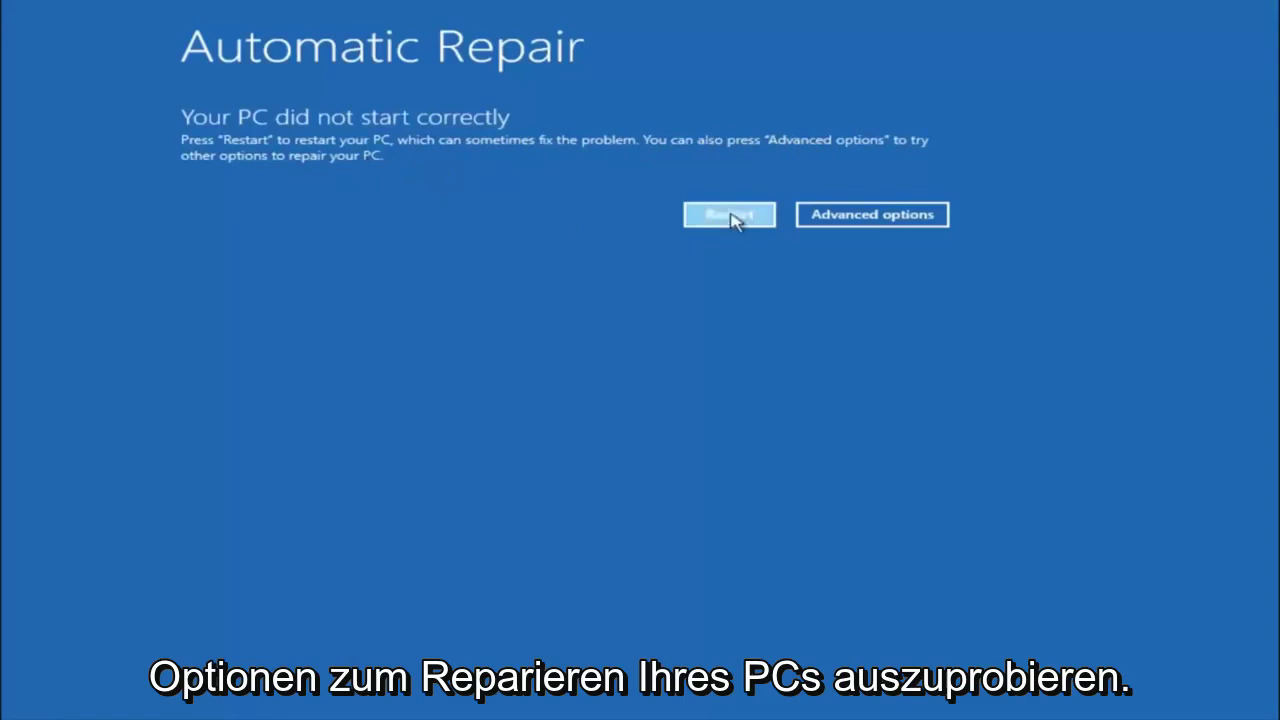
- Go from the recovery screen through Troubleshoot to the Advanced options screen
click(873, 216)
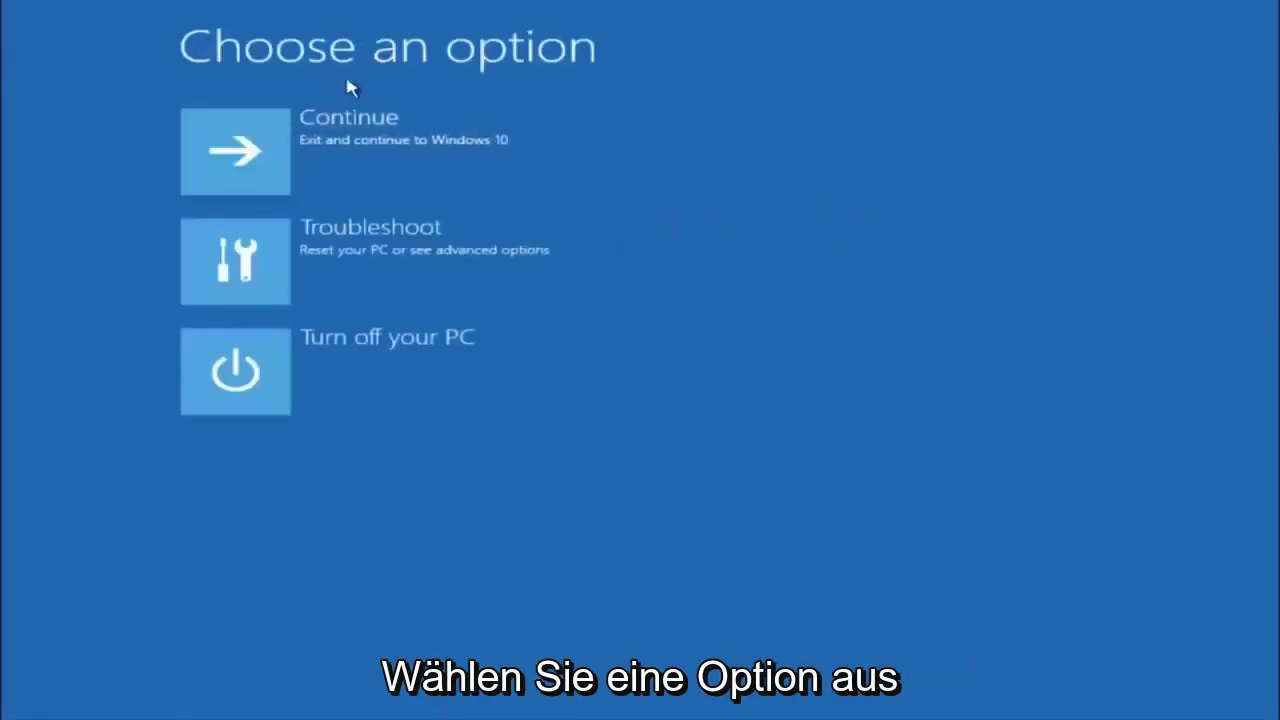
click(269, 260)
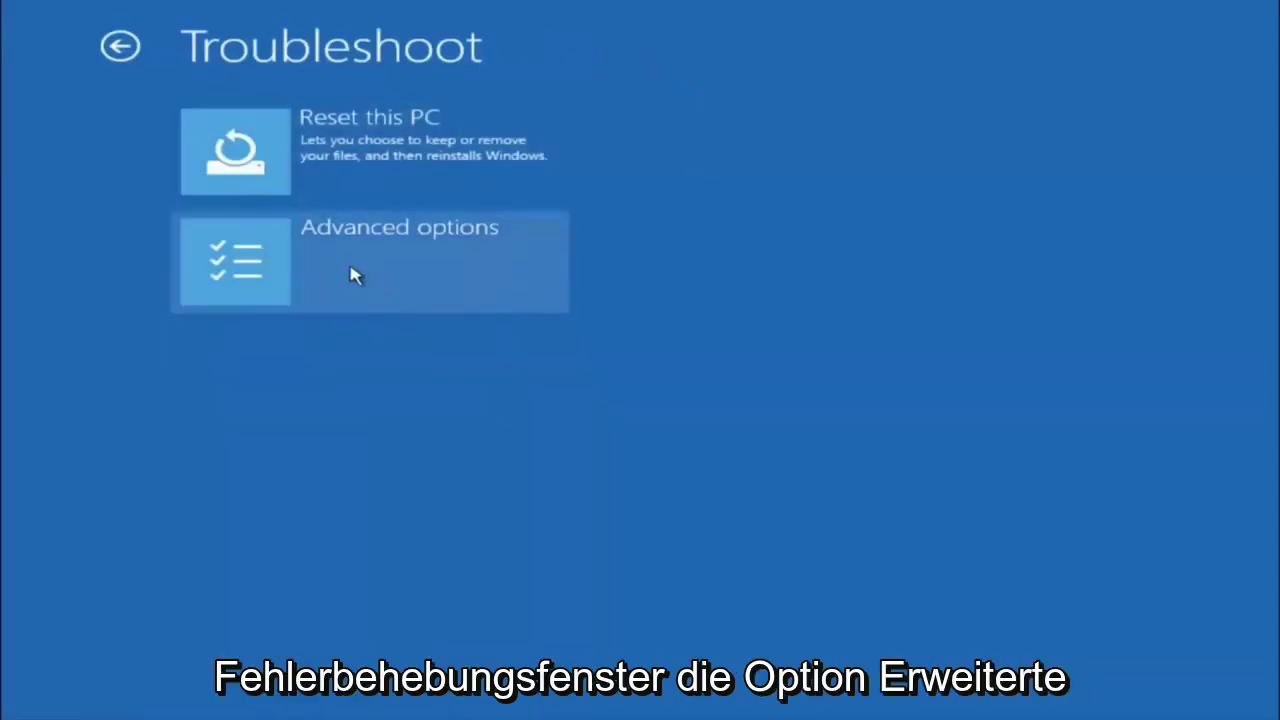
click(285, 272)
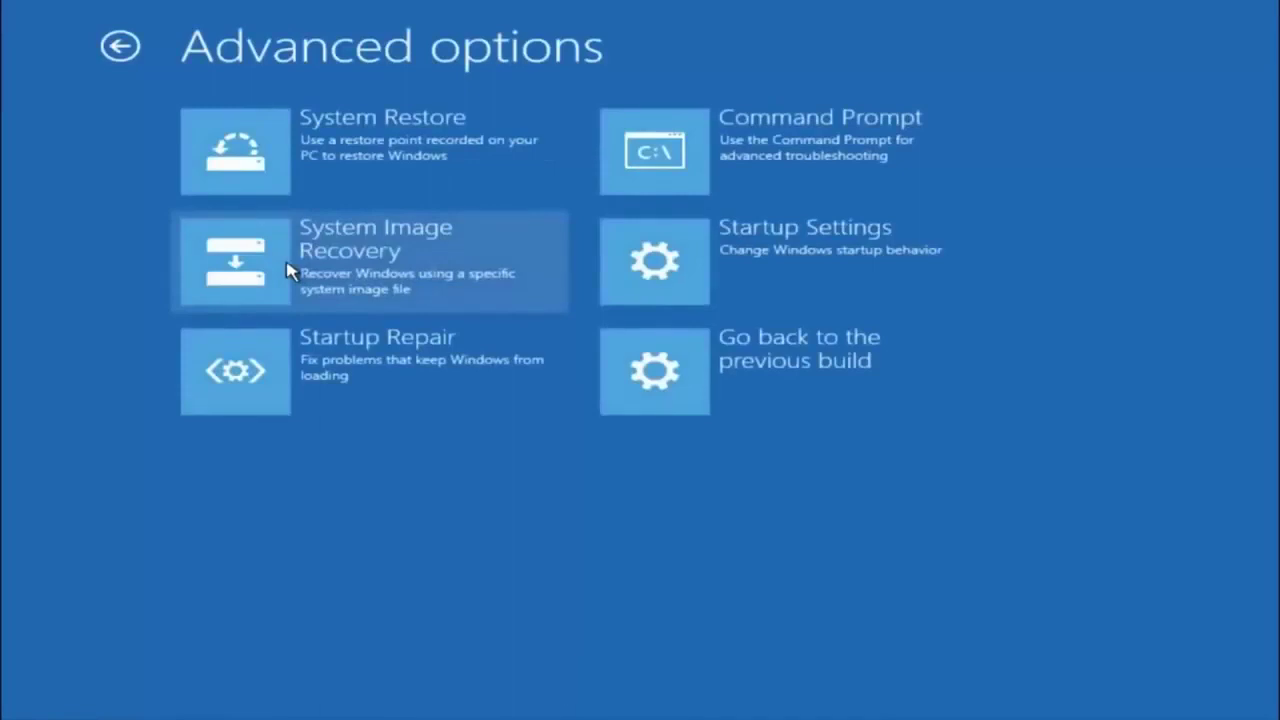
- Launch System Restore and wait for its 'Restore system files and settings' introduction page
click(300, 140)
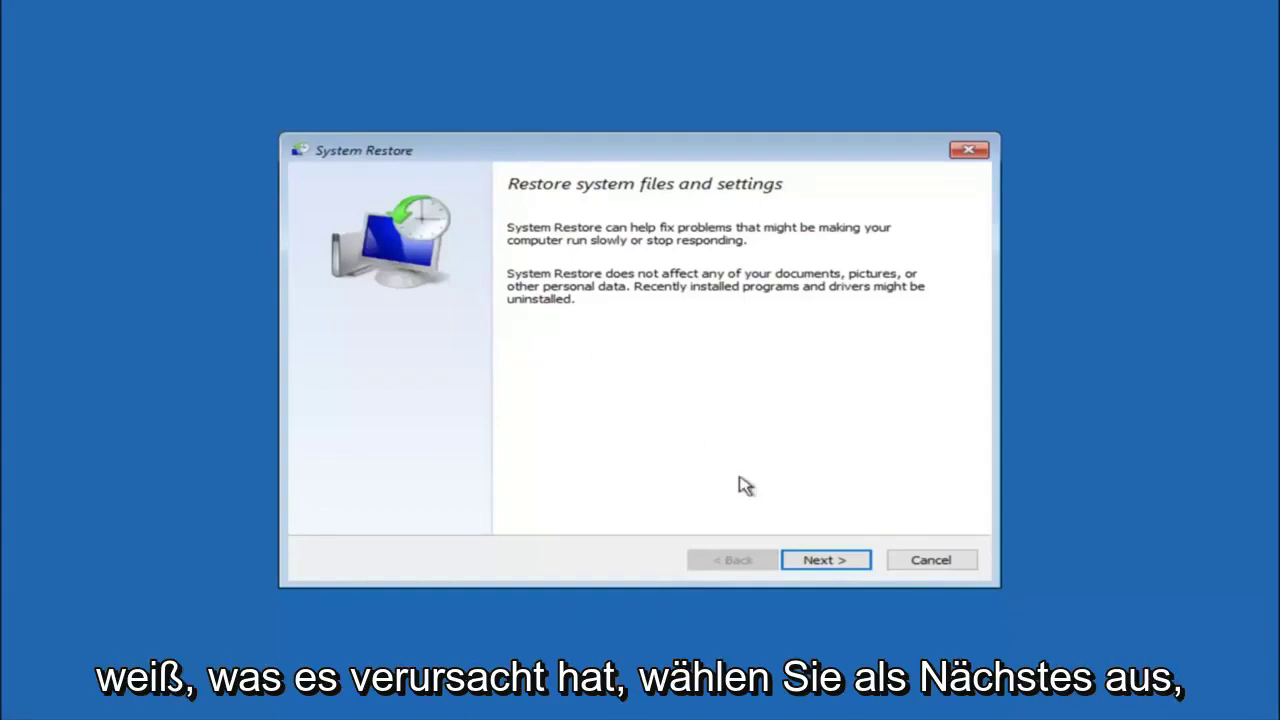
- Choose the 10/5/2016 'Manual: before update' restore point and proceed to its drive C: confirmation
click(792, 564)
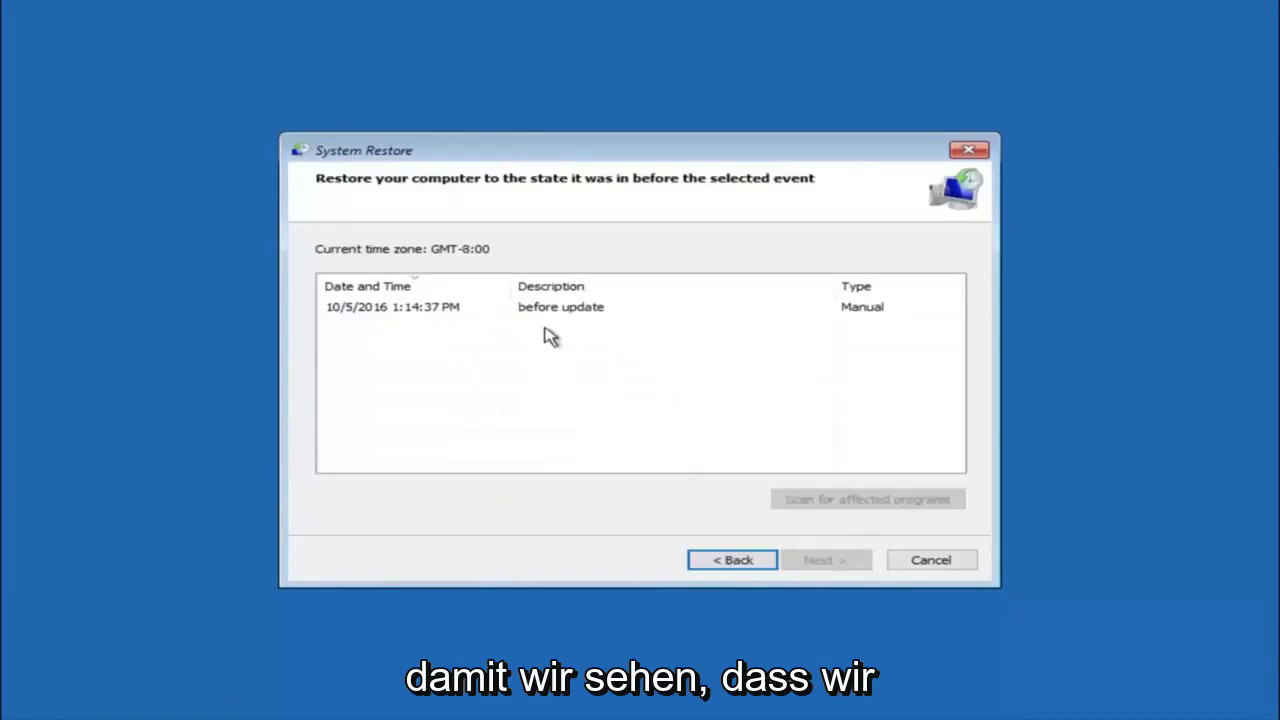
click(365, 316)
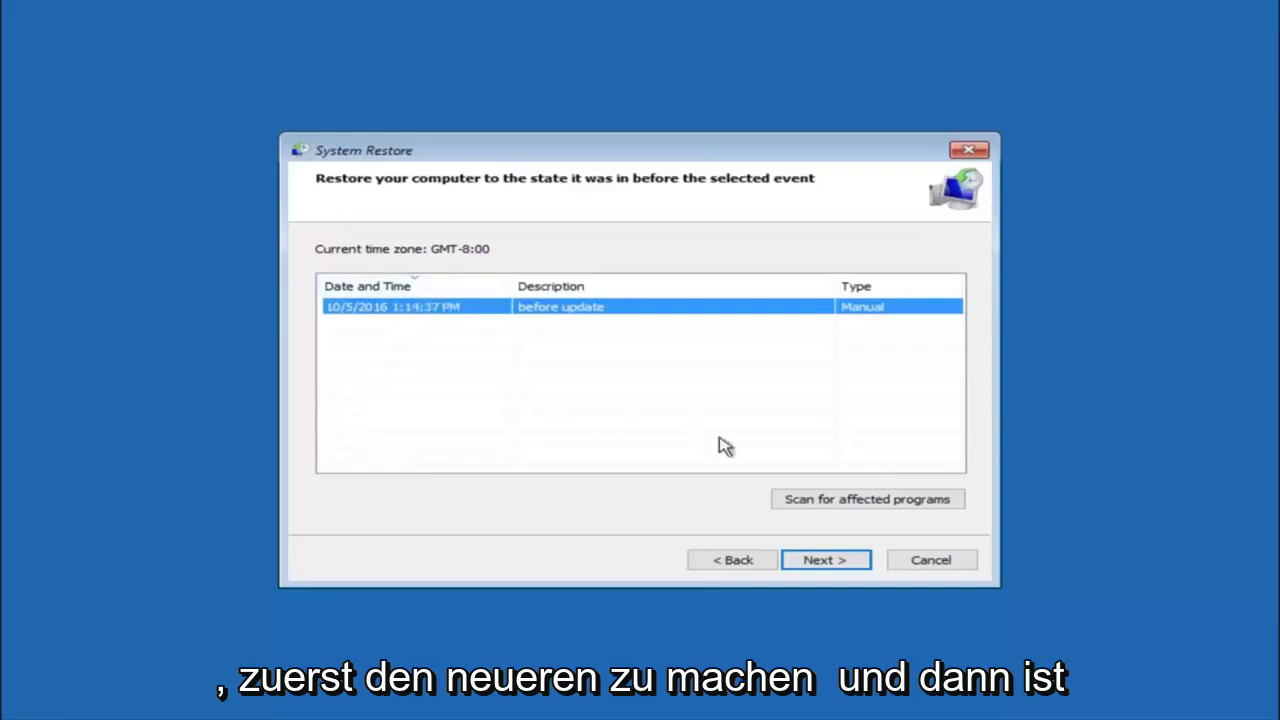
click(822, 565)
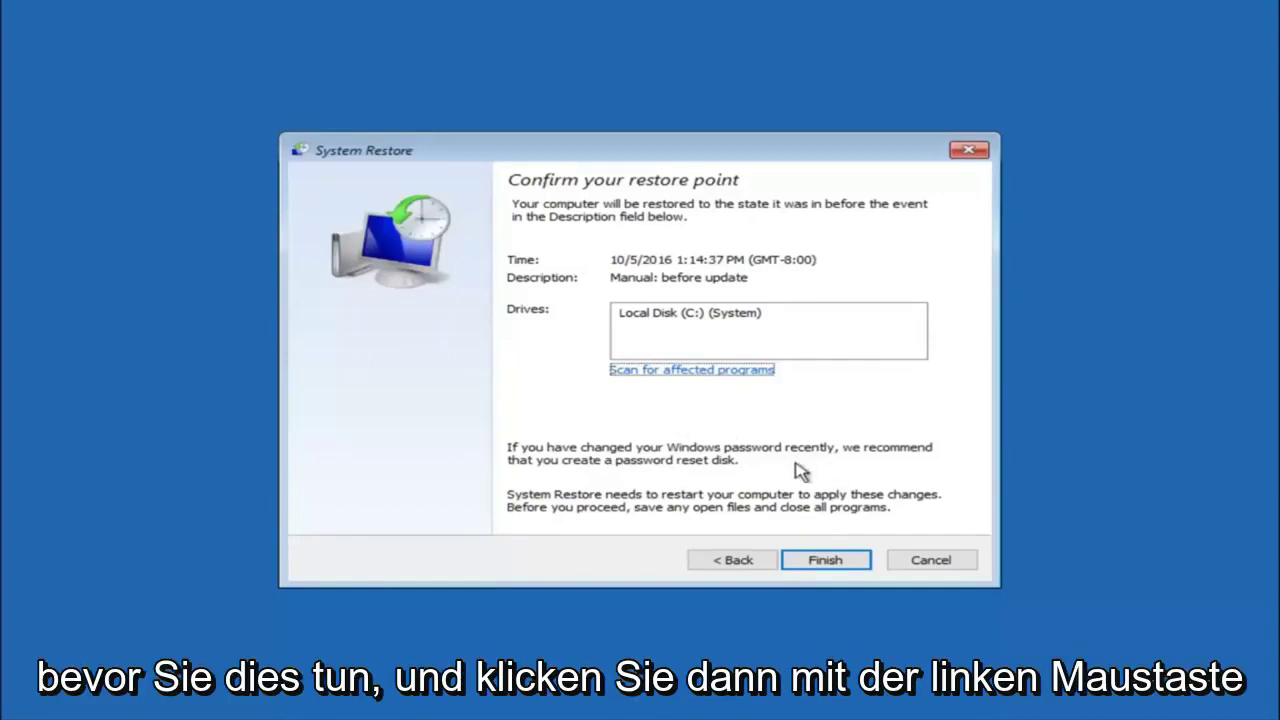
- Finish the wizard and confirm the warning so the 10/5/2016 restore runs to completion
click(826, 563)
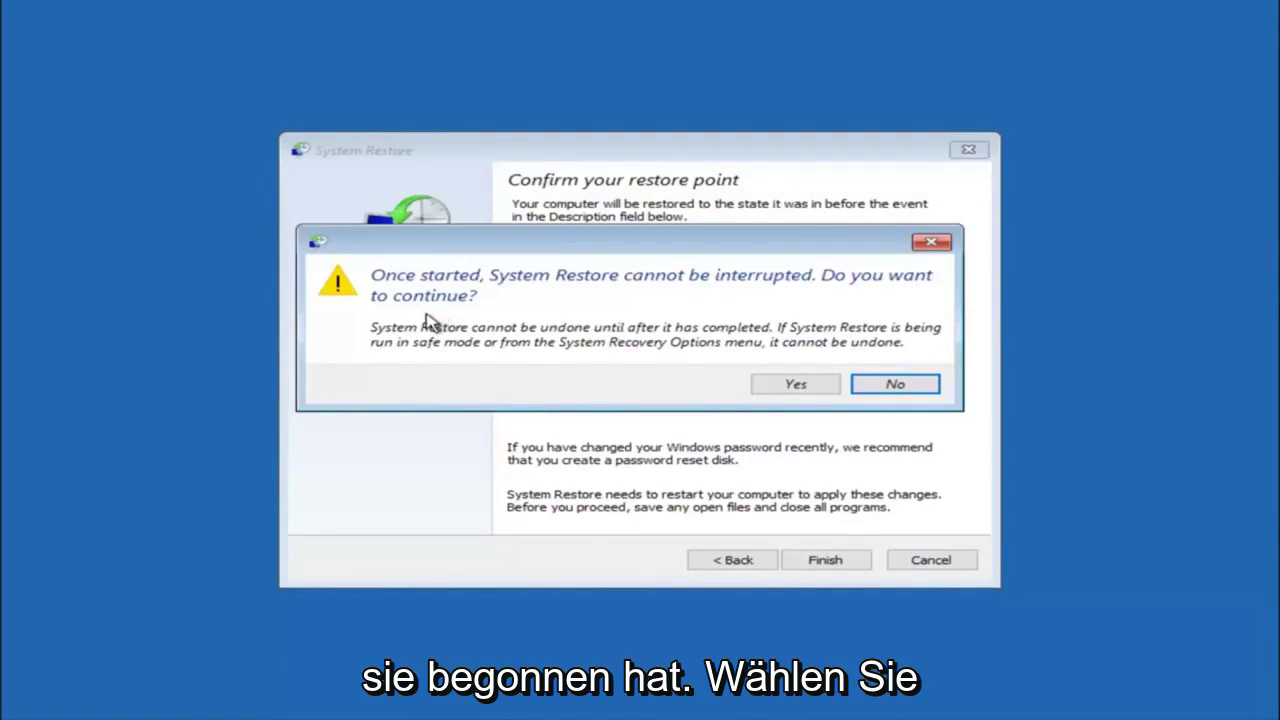
click(781, 388)
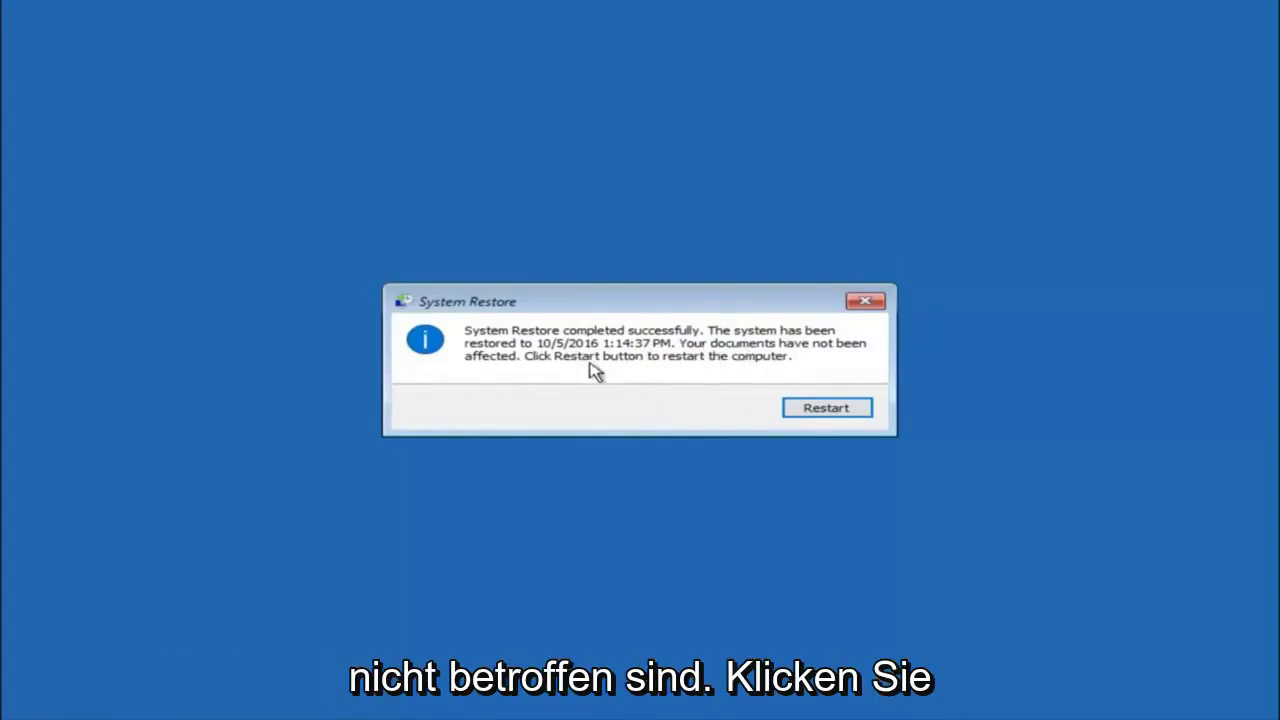
- Restart after the successful restore, then return to Troubleshoot > Advanced options
click(814, 412)
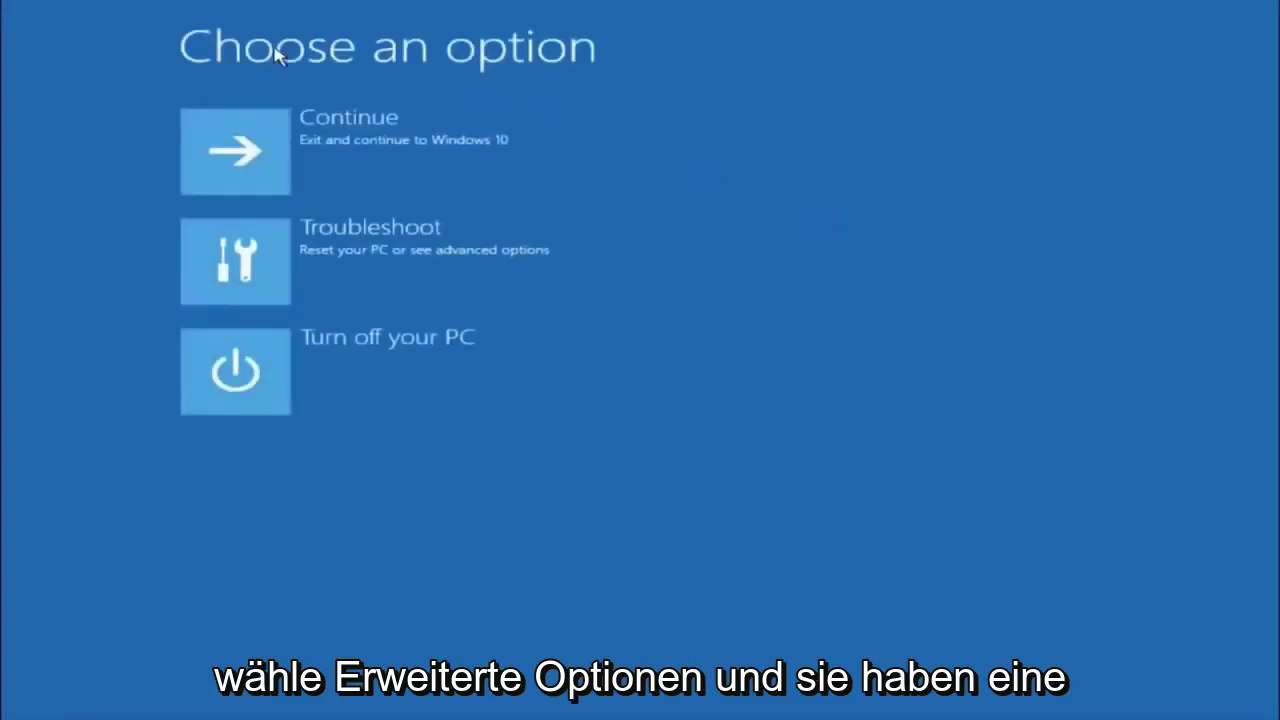
click(303, 266)
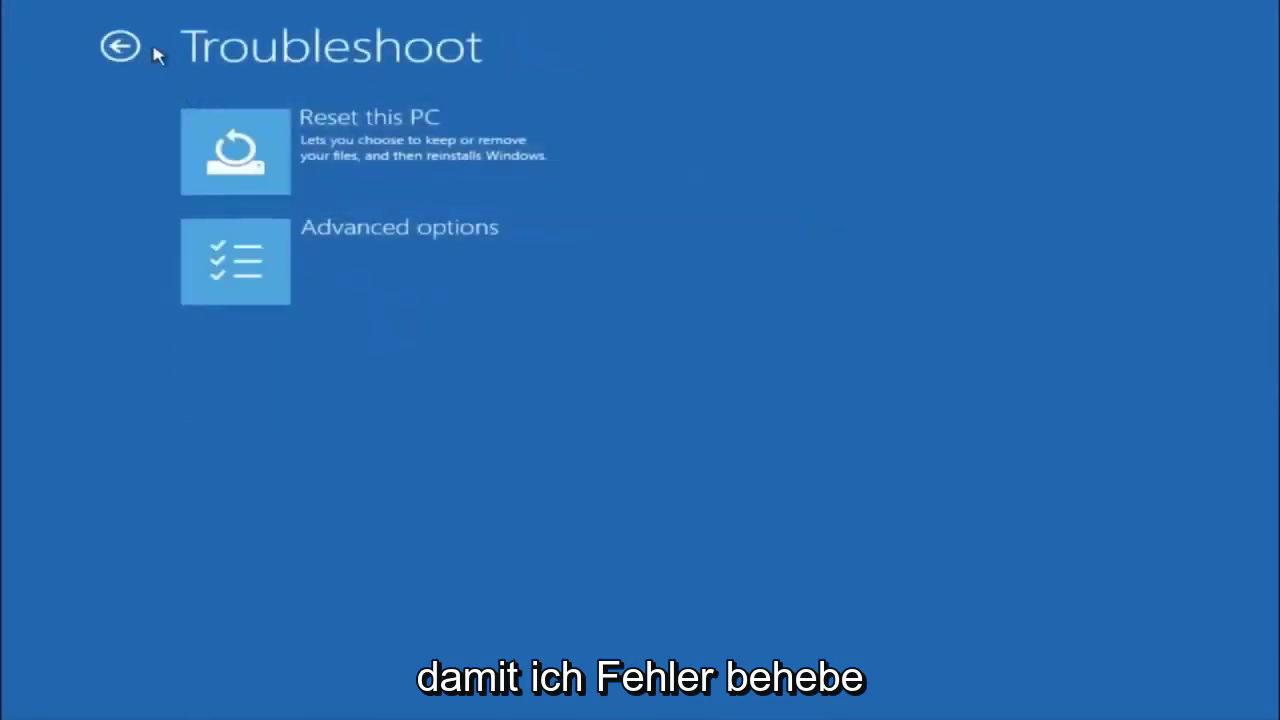
click(300, 259)
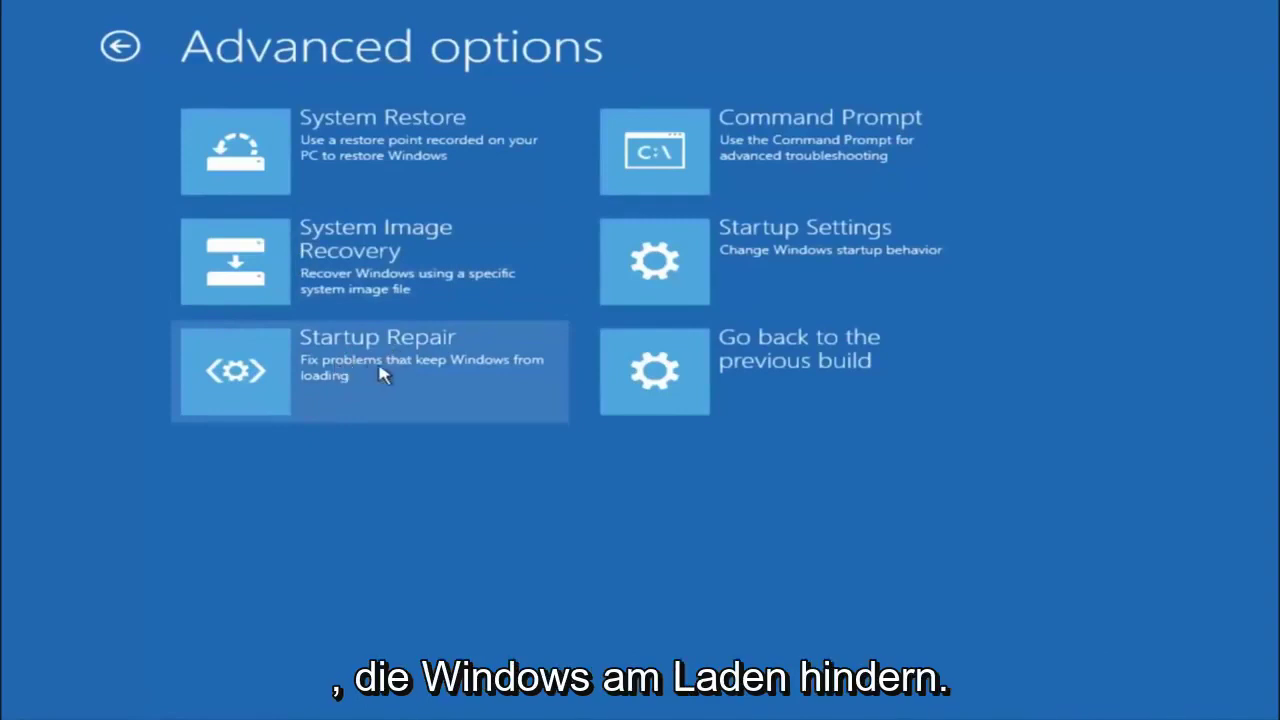
- Run Startup Repair and let its diagnosis finish back at the Choose an option screen
click(241, 378)
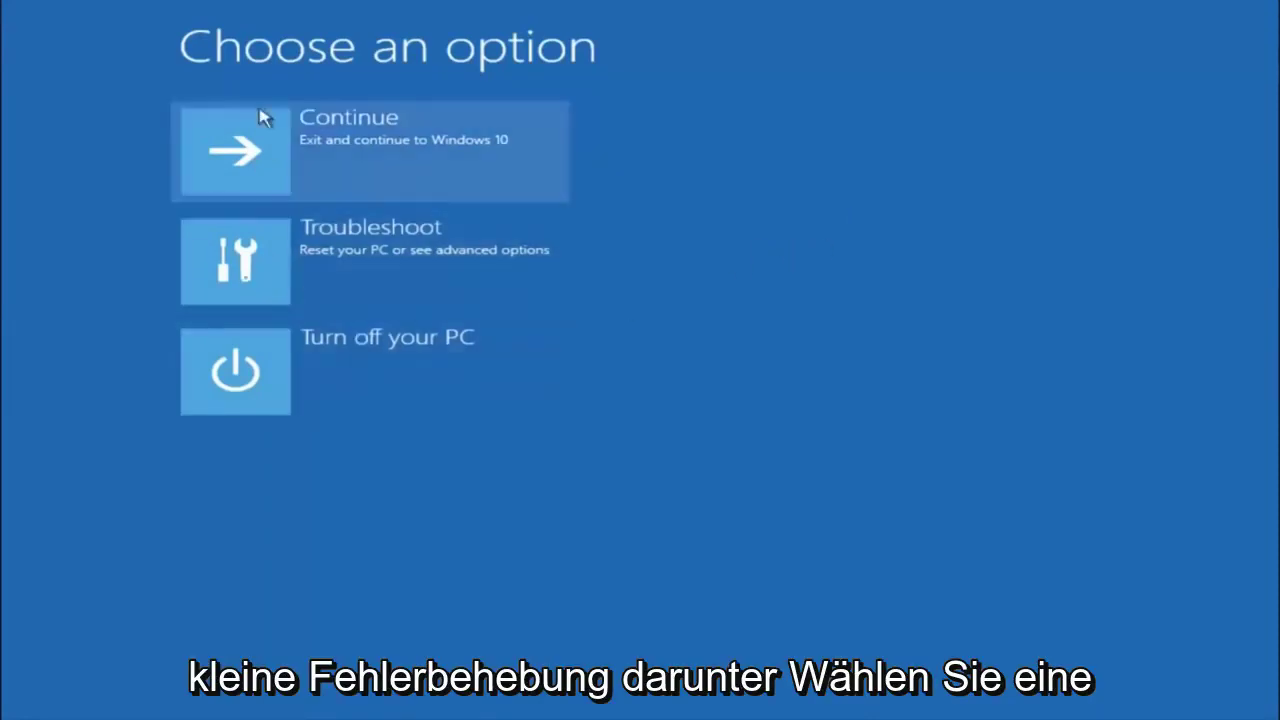
- Open Command Prompt via Troubleshoot > Advanced options, reaching the X:\windows\system32 prompt
click(247, 278)
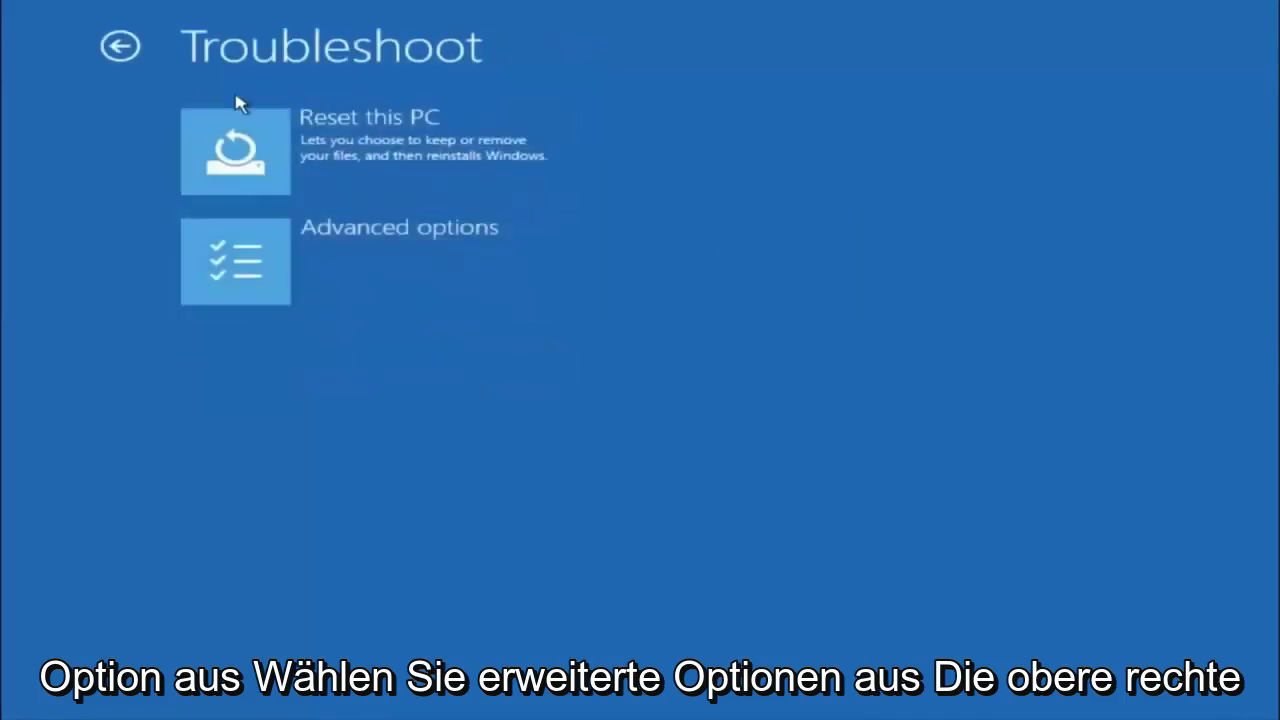
click(340, 255)
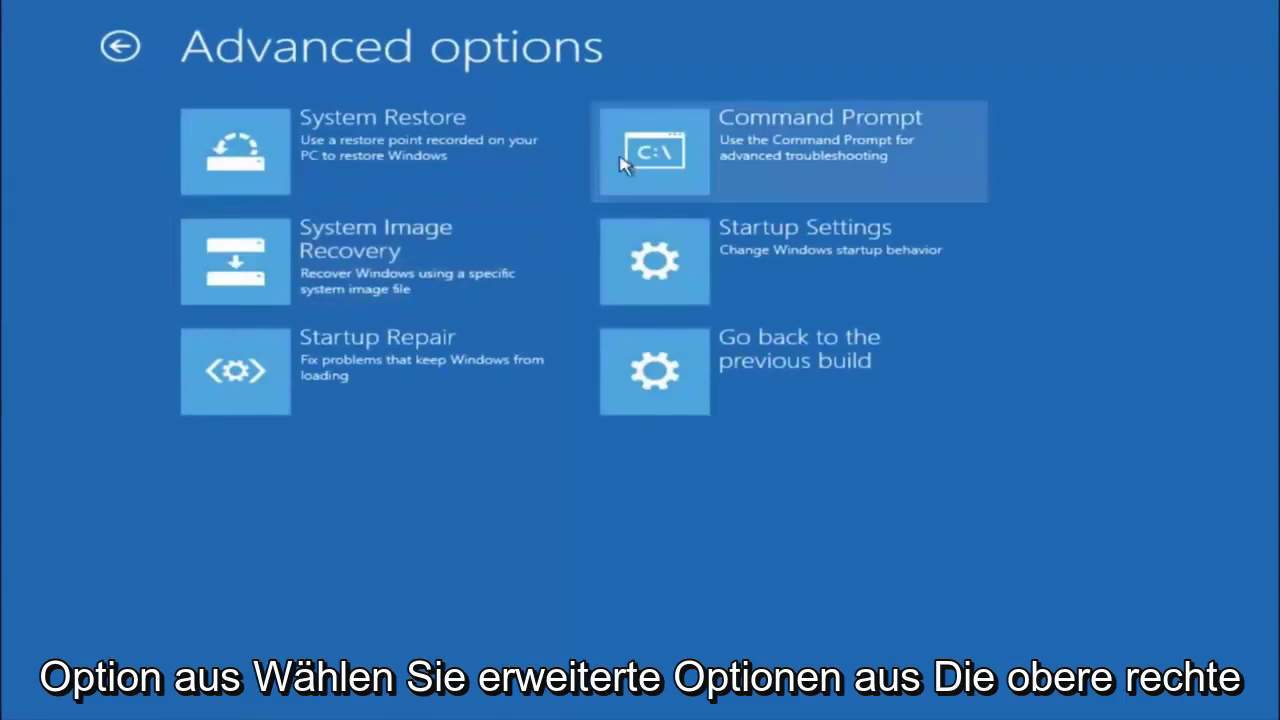
click(752, 165)
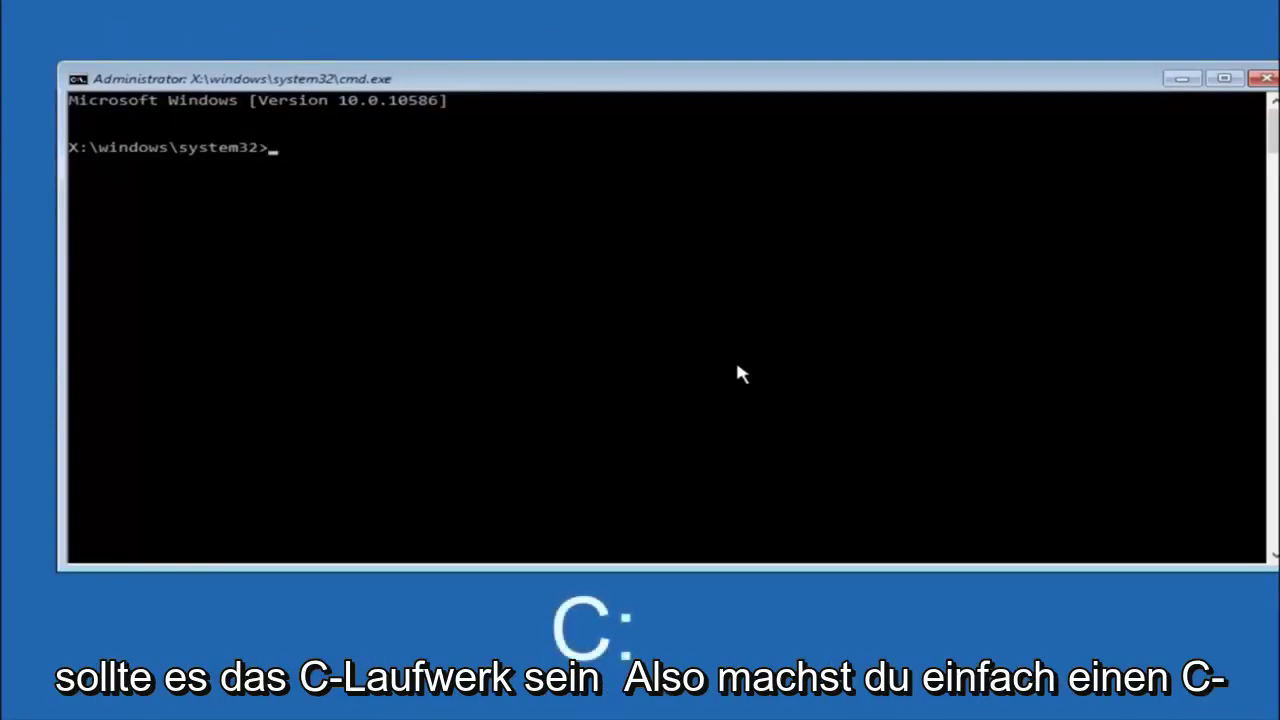
- Switch to drive C, list its folders with dir, and change into C:\Windows\System32\config
text(c:)
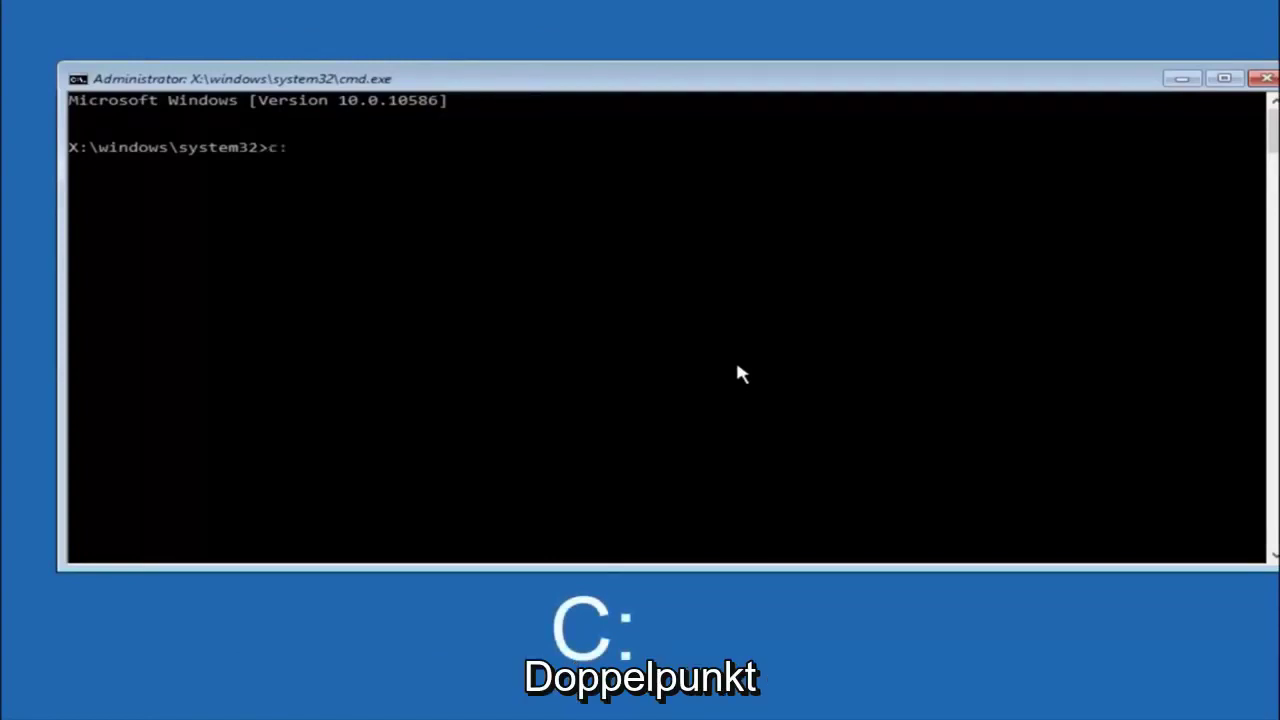
key(Return)
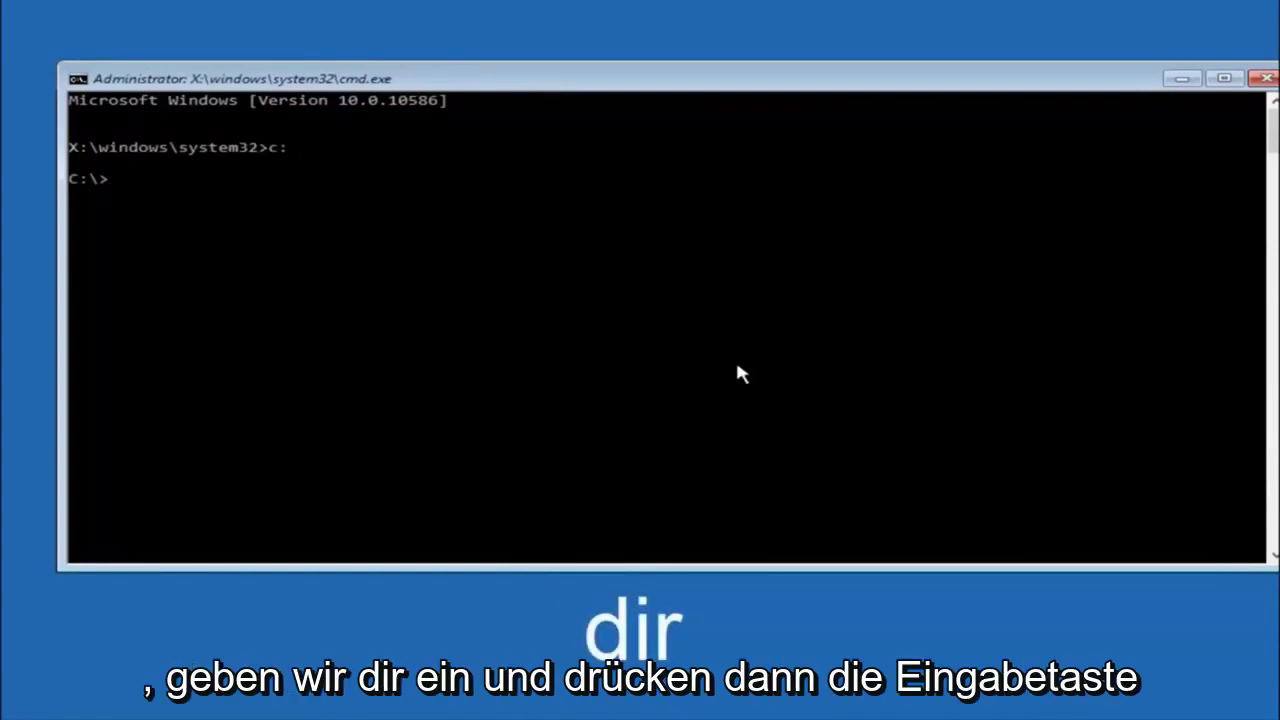
text(dir)
key(Return)
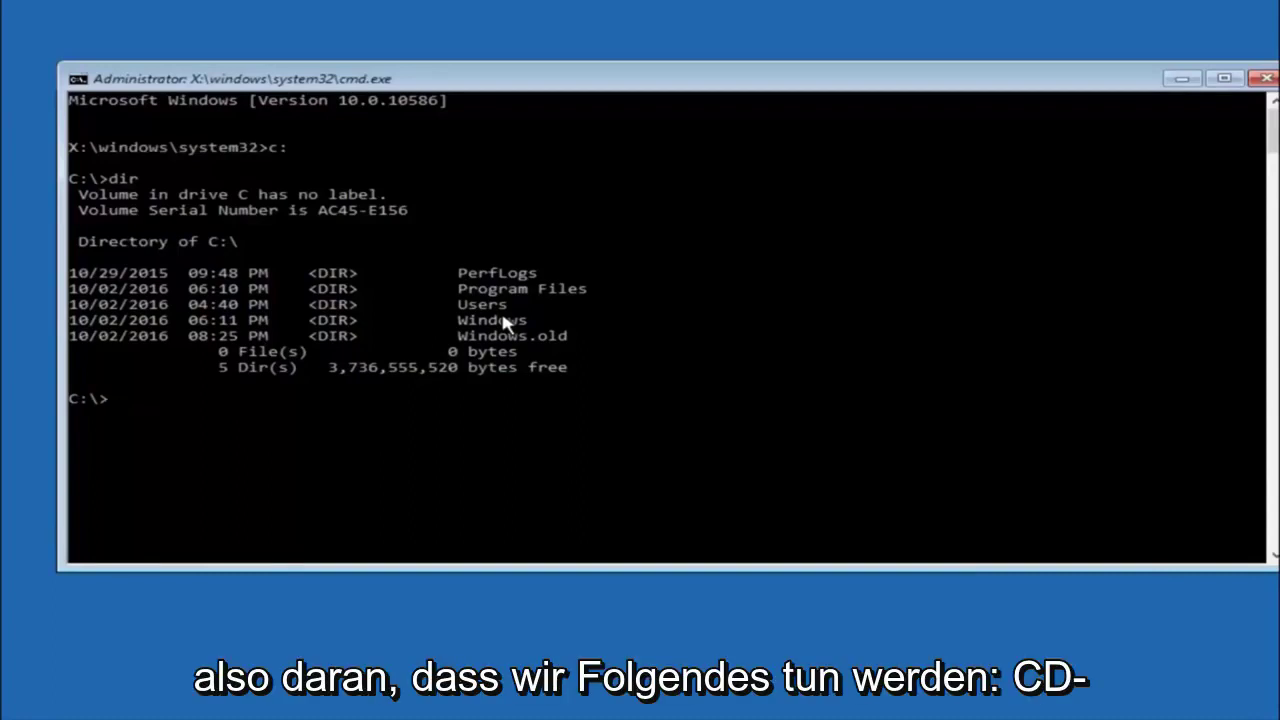
text(cd)
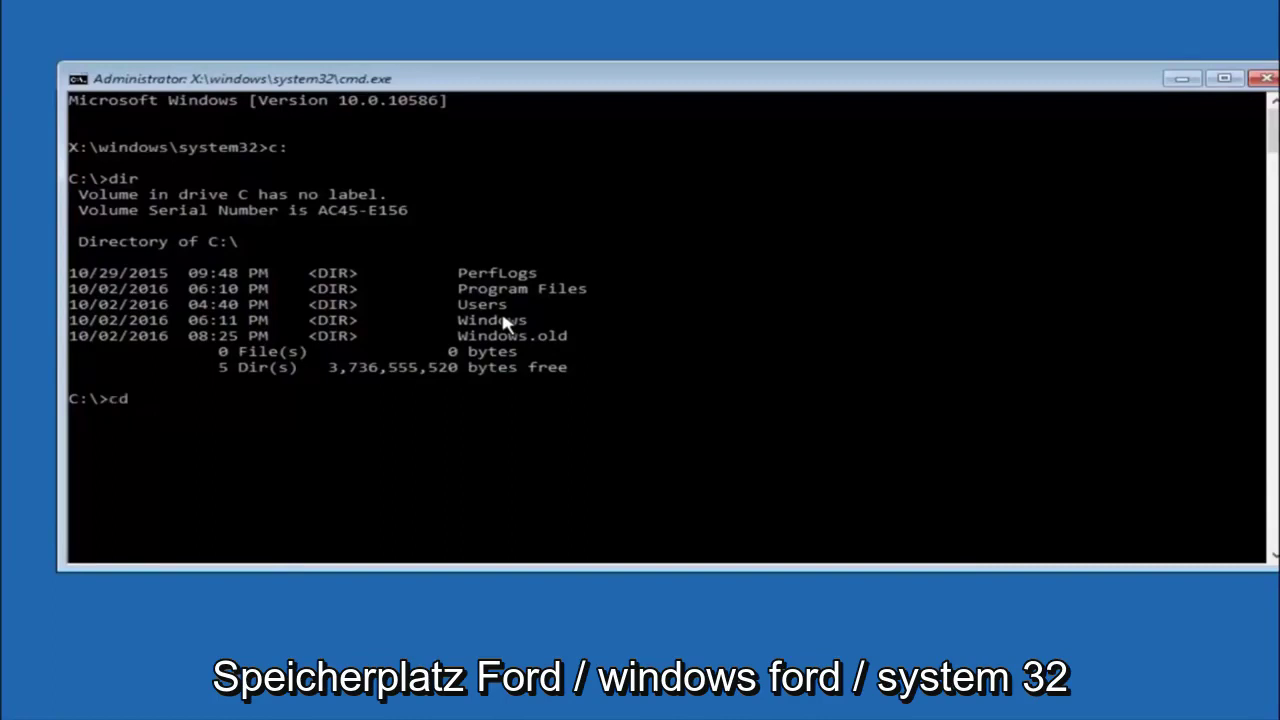
text( \)
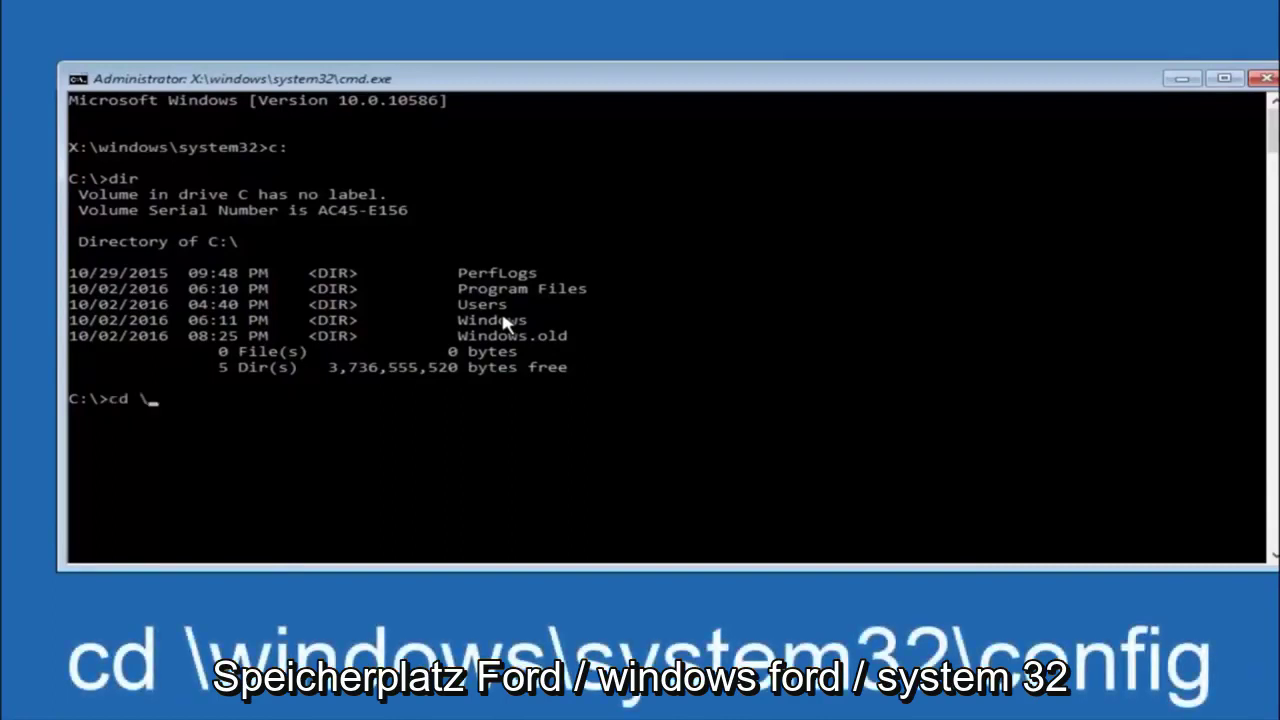
text(windows\)
text(system3)
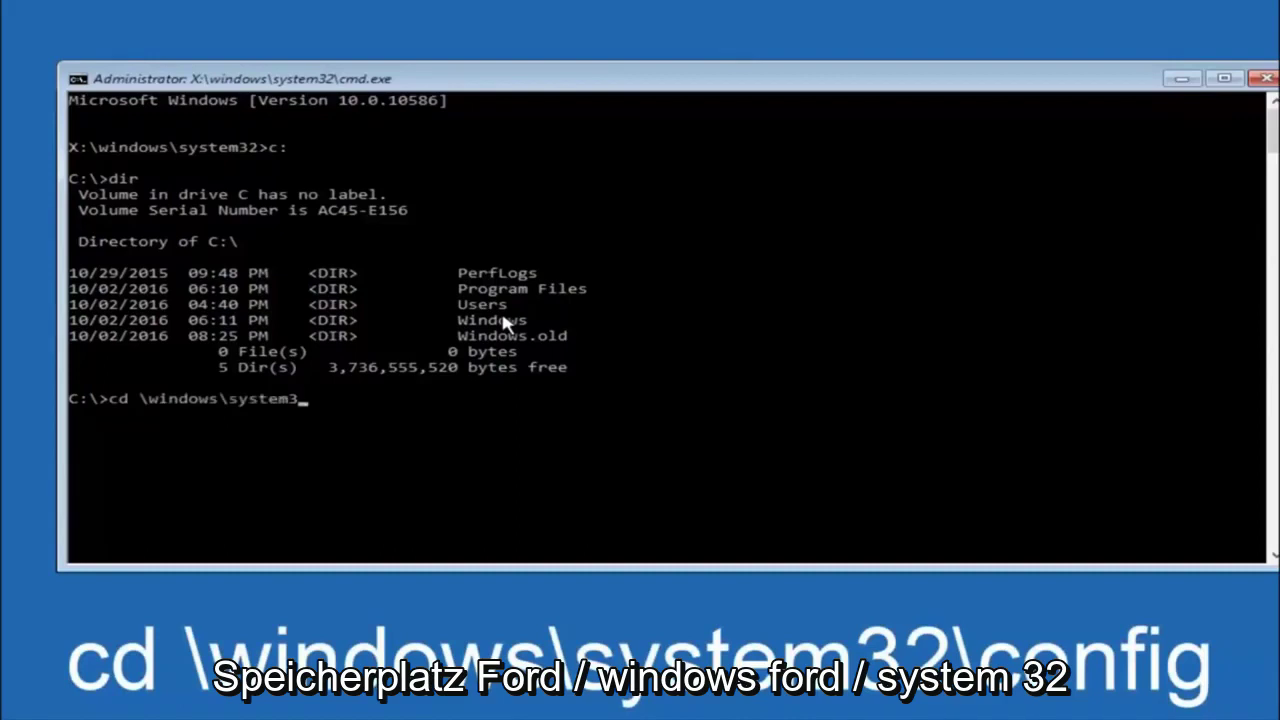
text(2\)
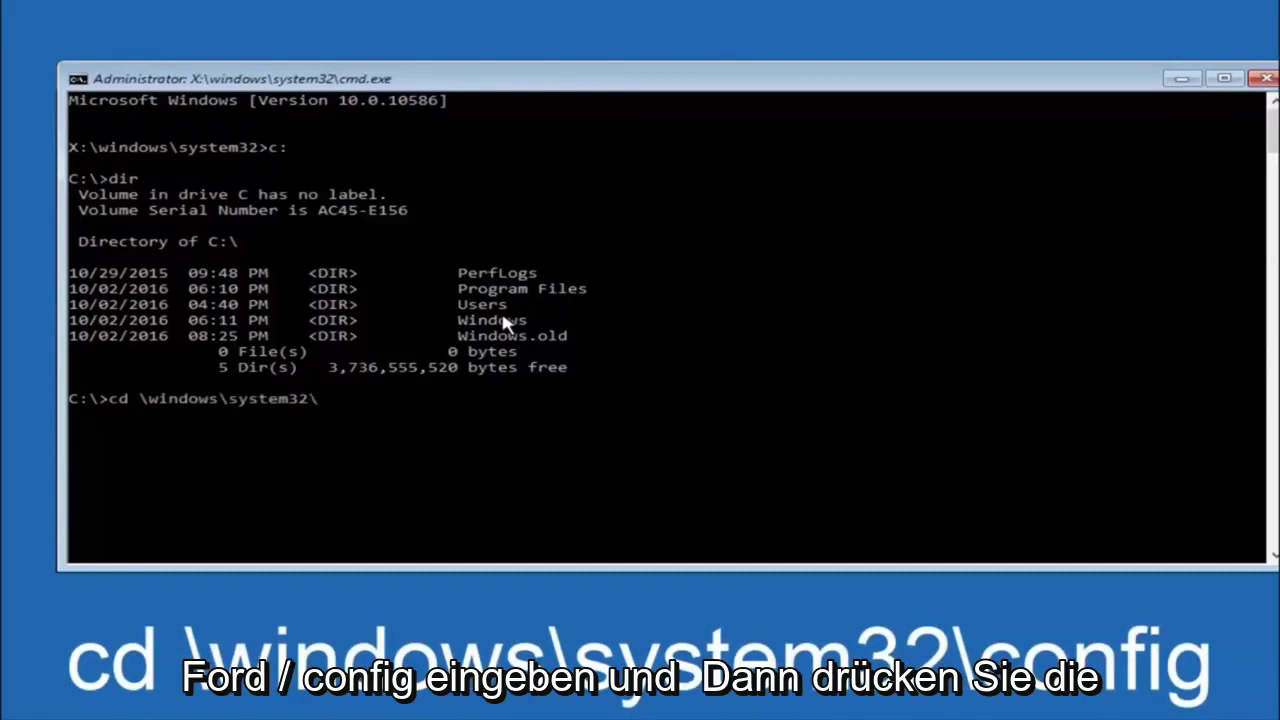
text(config)
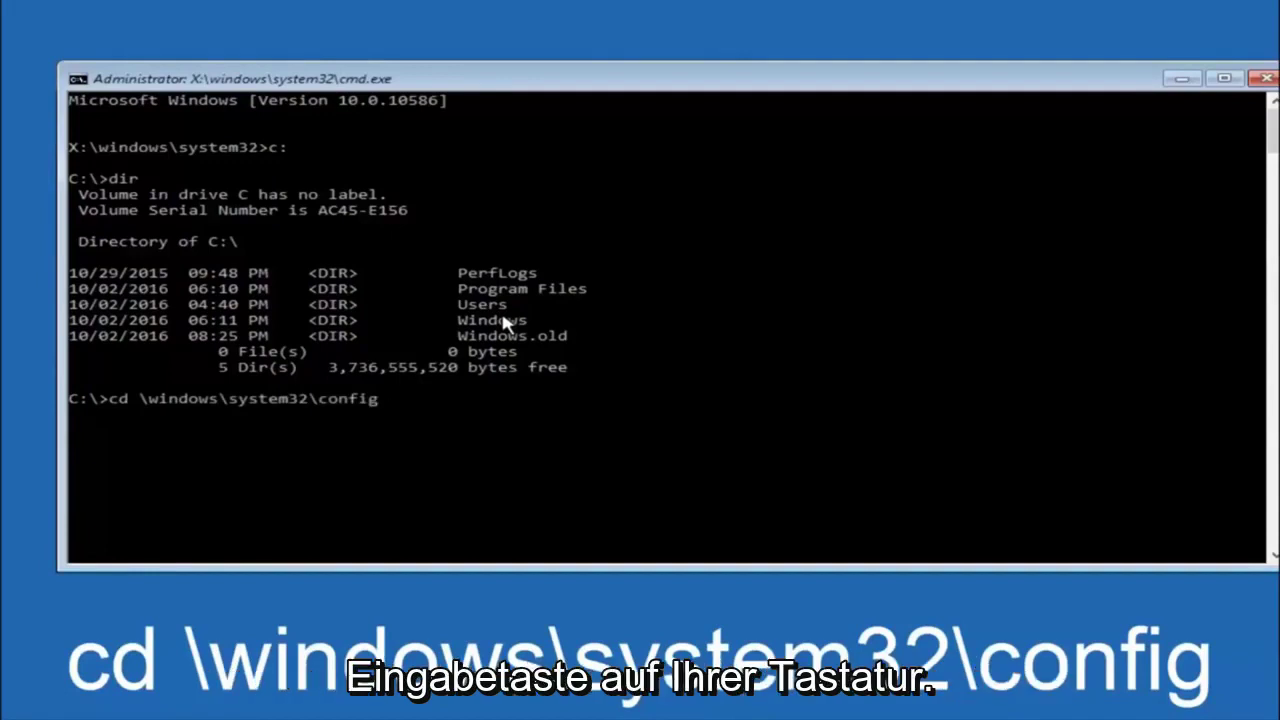
key(Return)
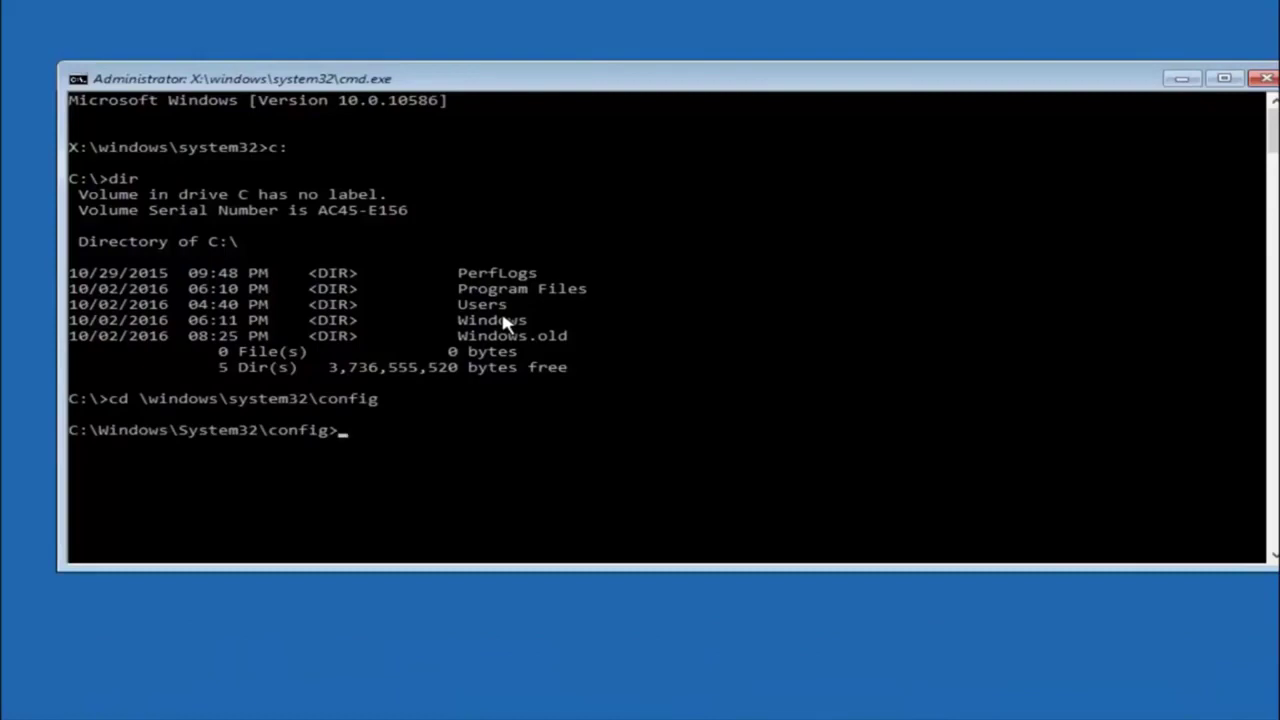
- Create a 'backup' folder with md and copy all ten config files into it
text(md)
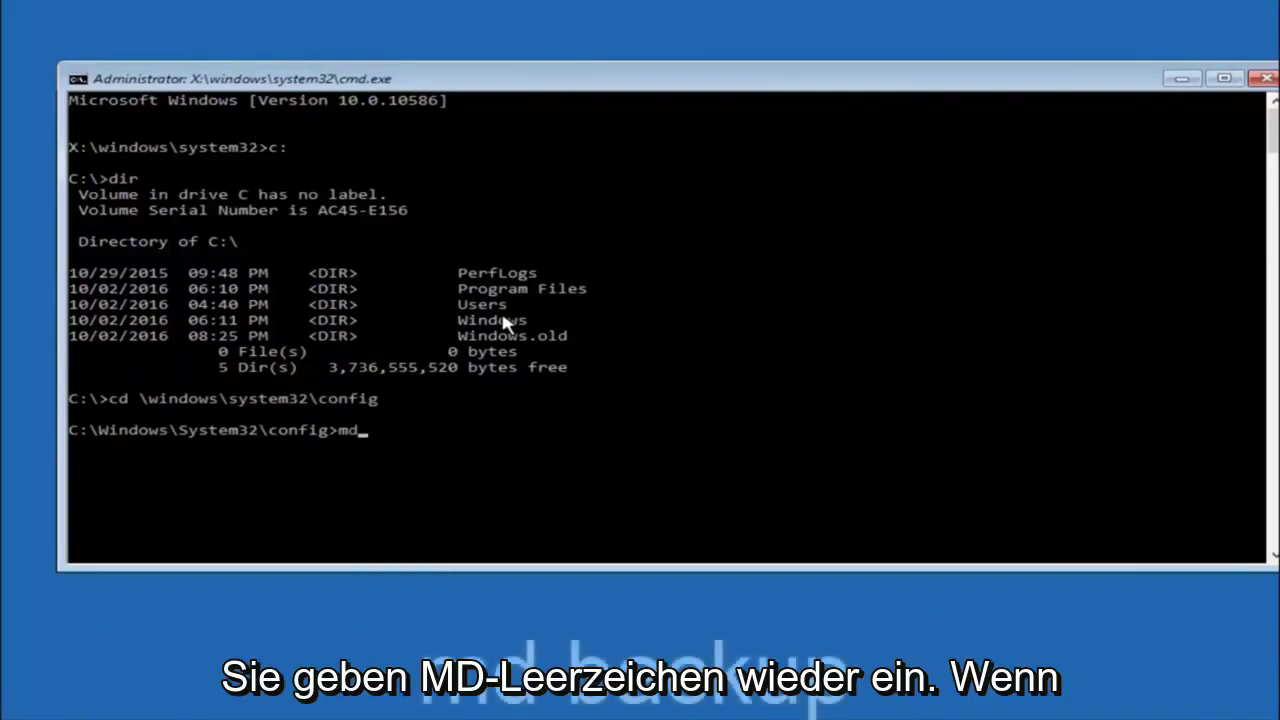
text( back)
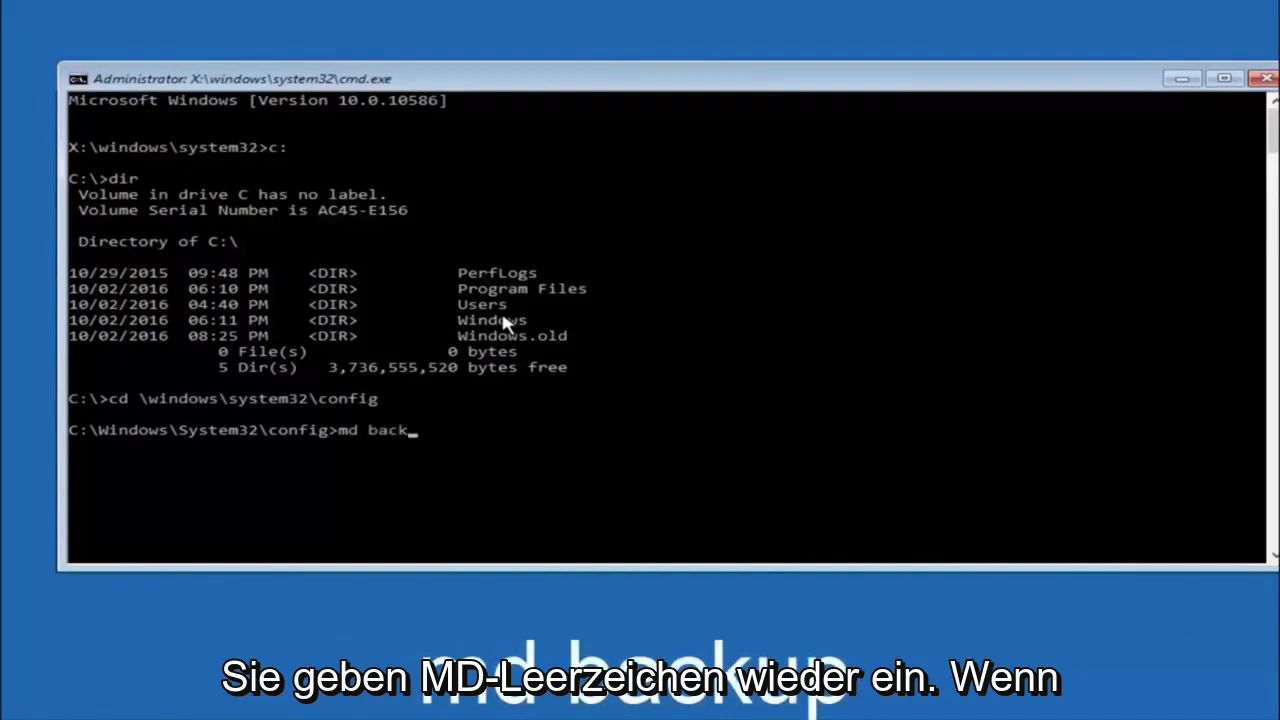
text(up)
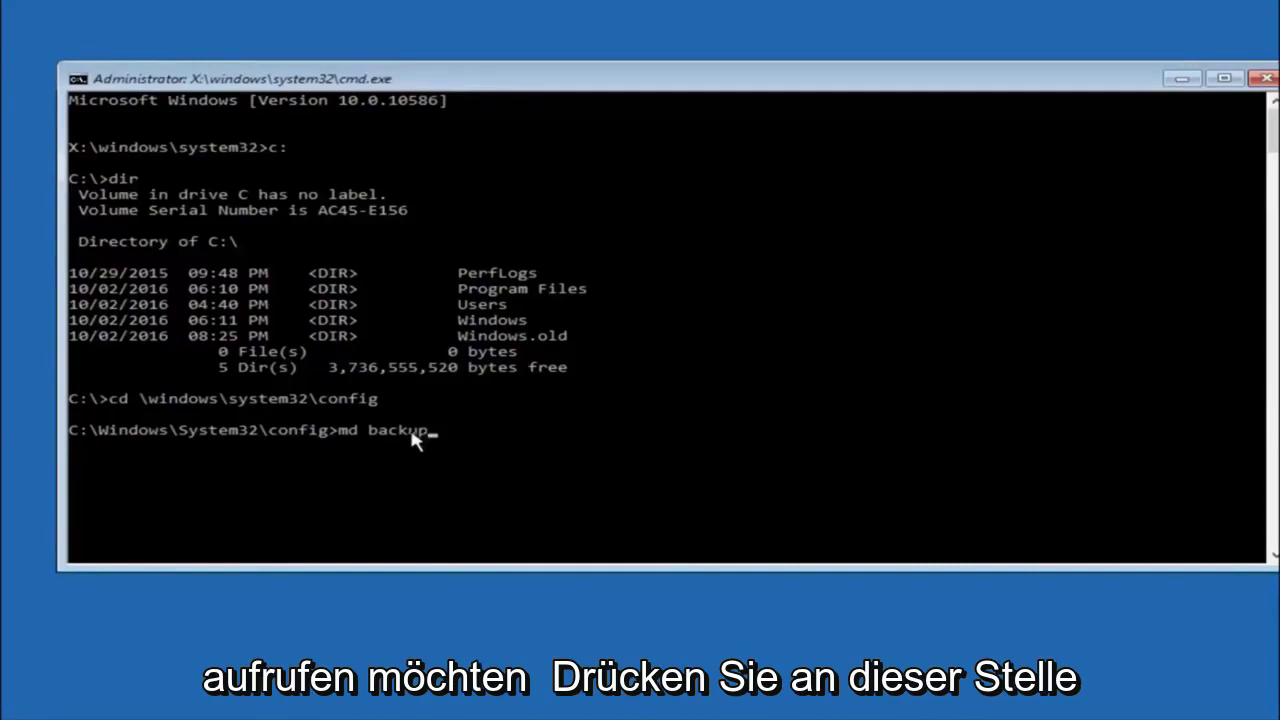
key(Return)
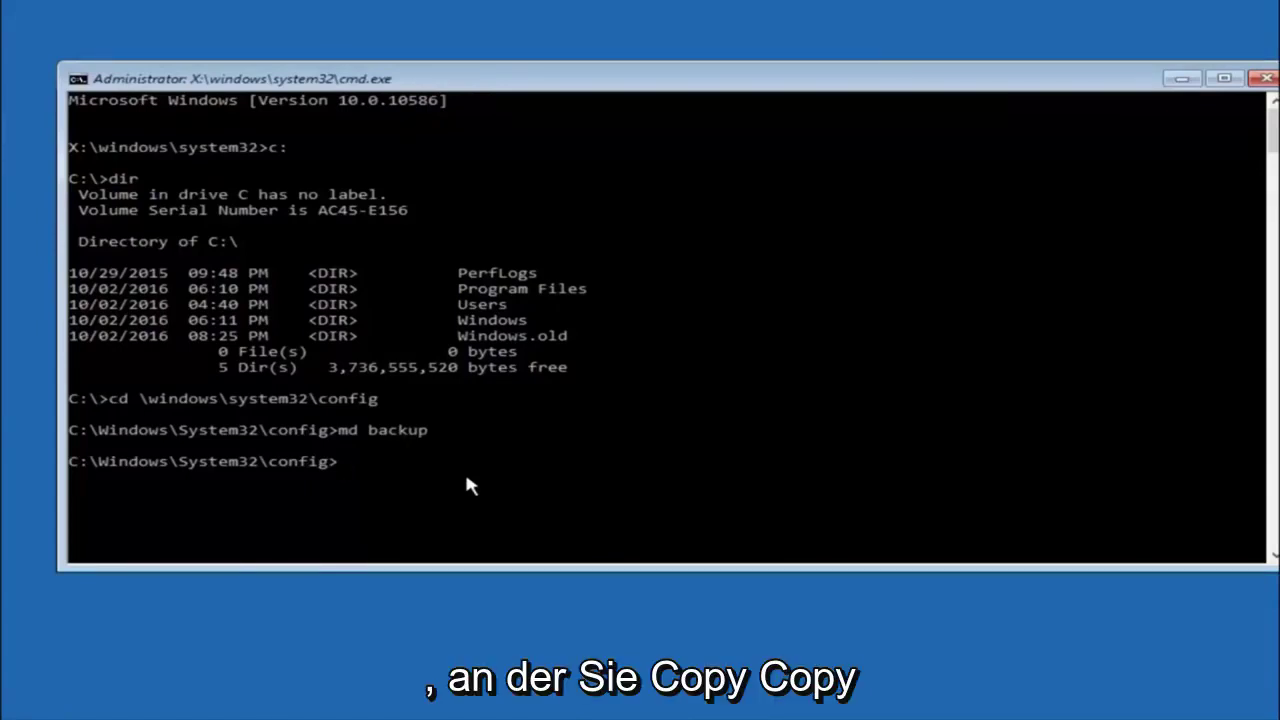
text(copy)
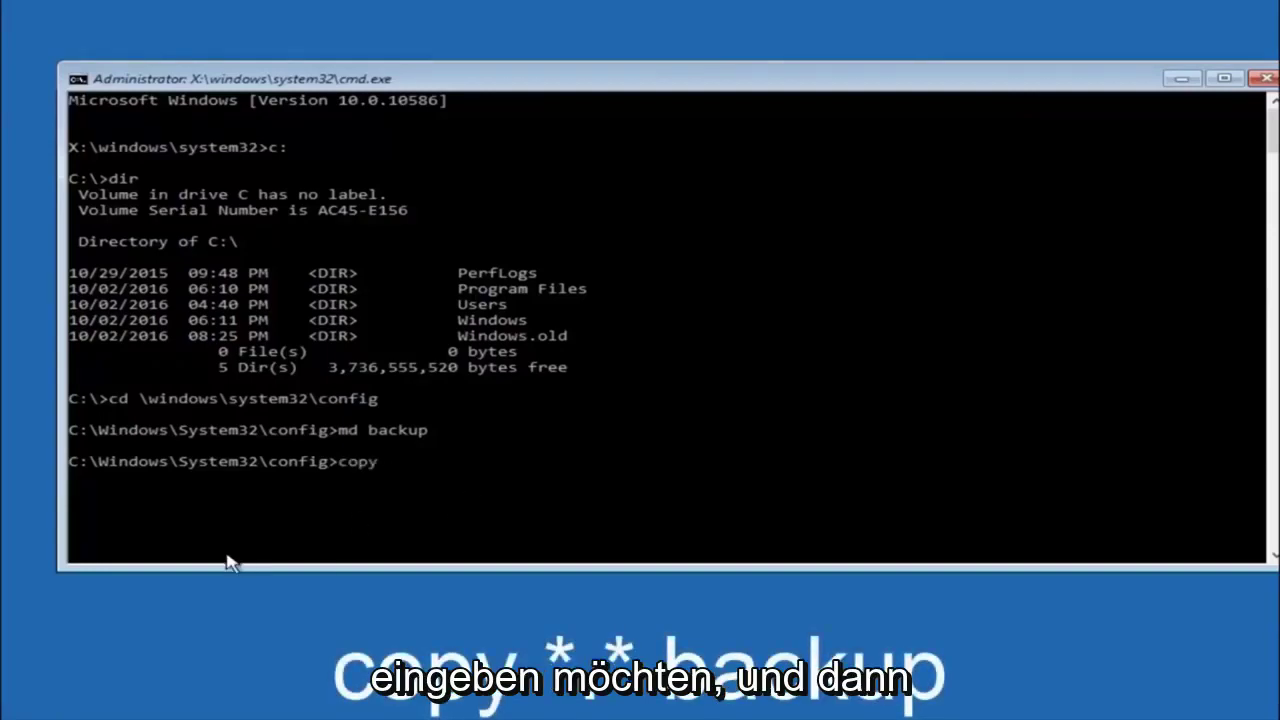
text( *)
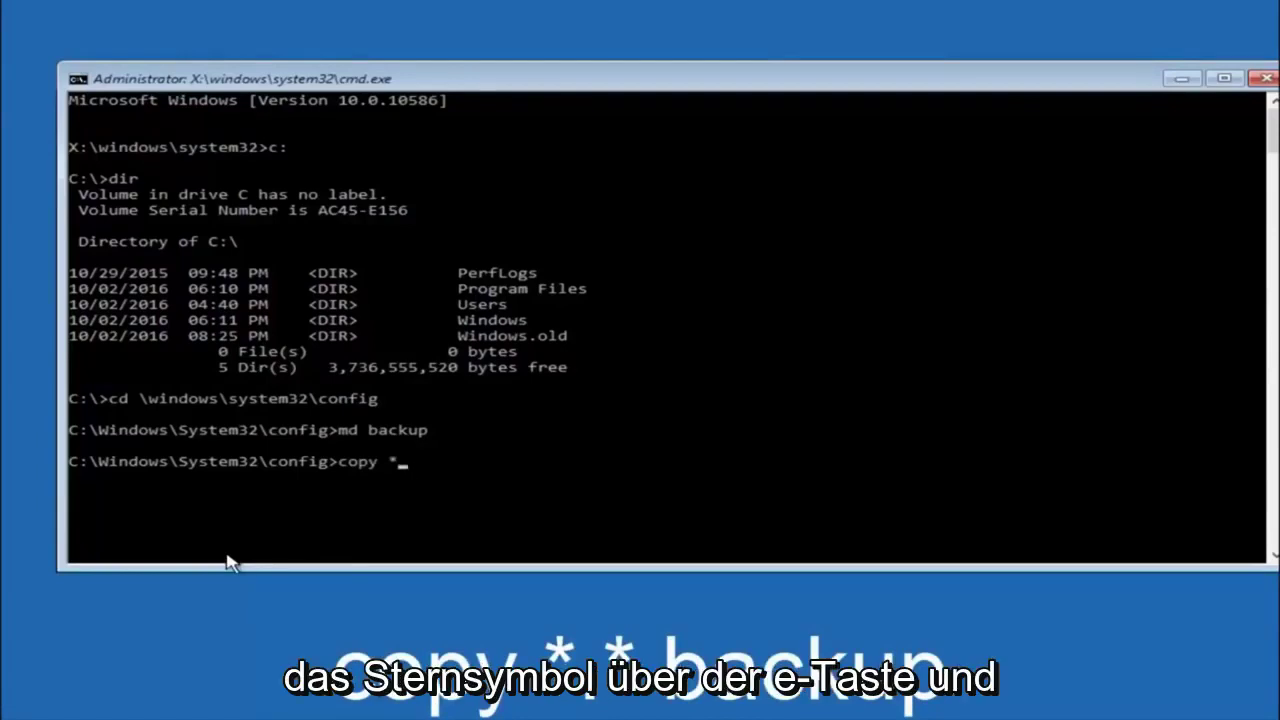
text(.)
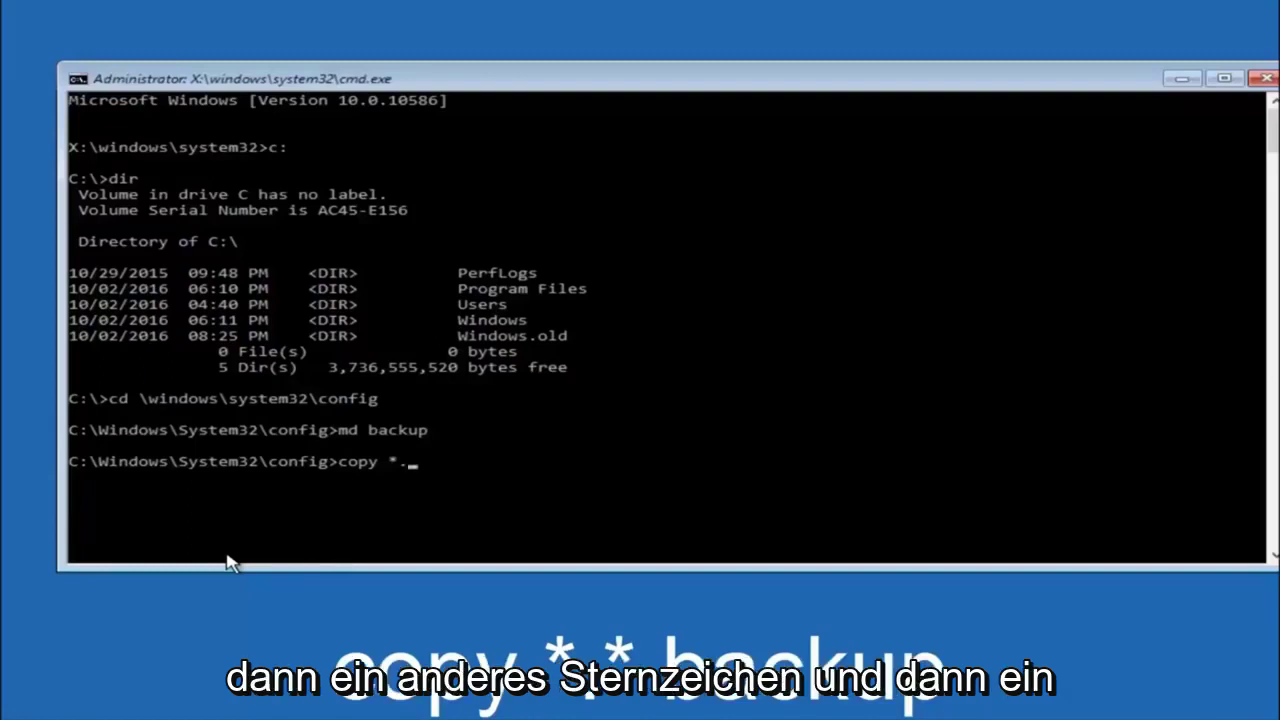
text(*)
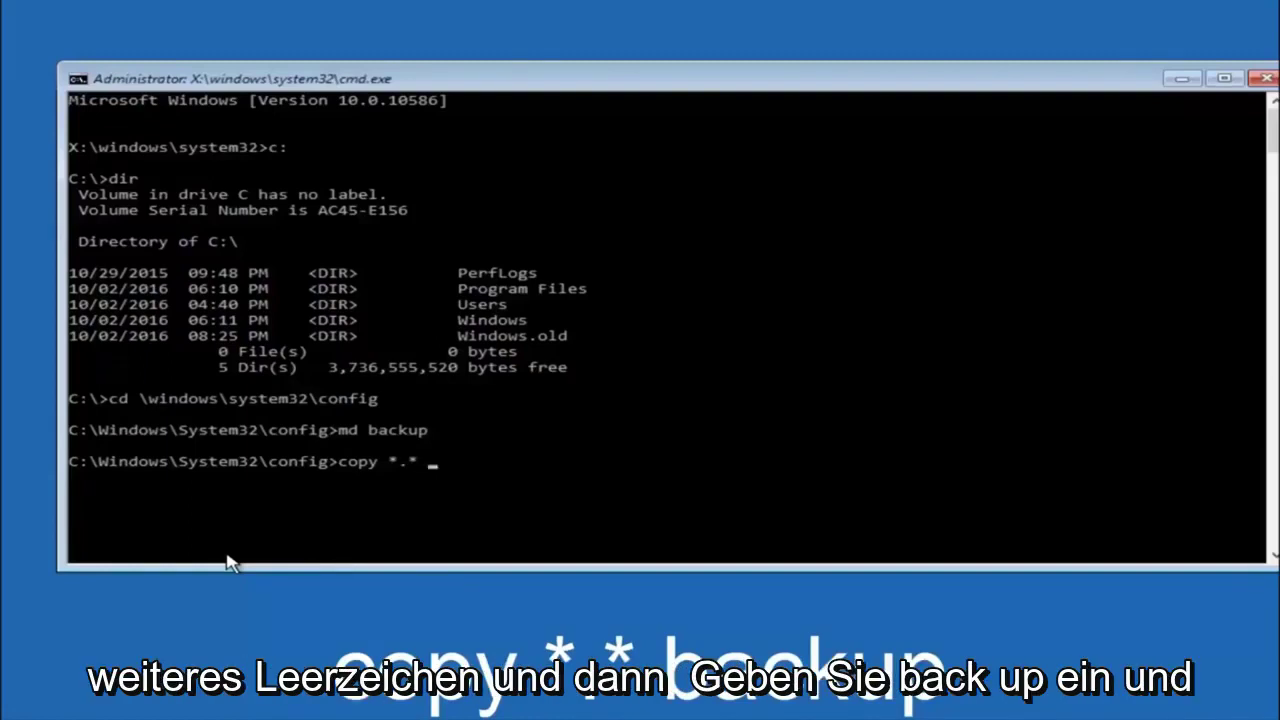
text( back)
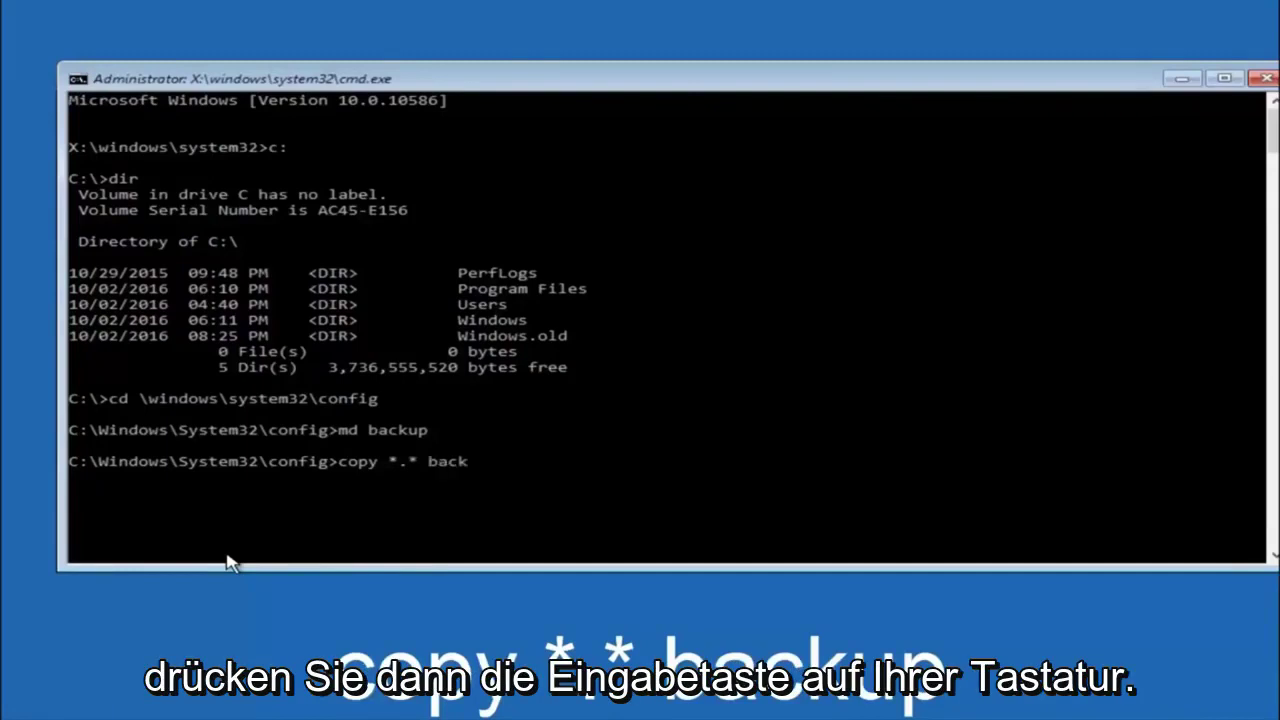
text(up)
key(Return)
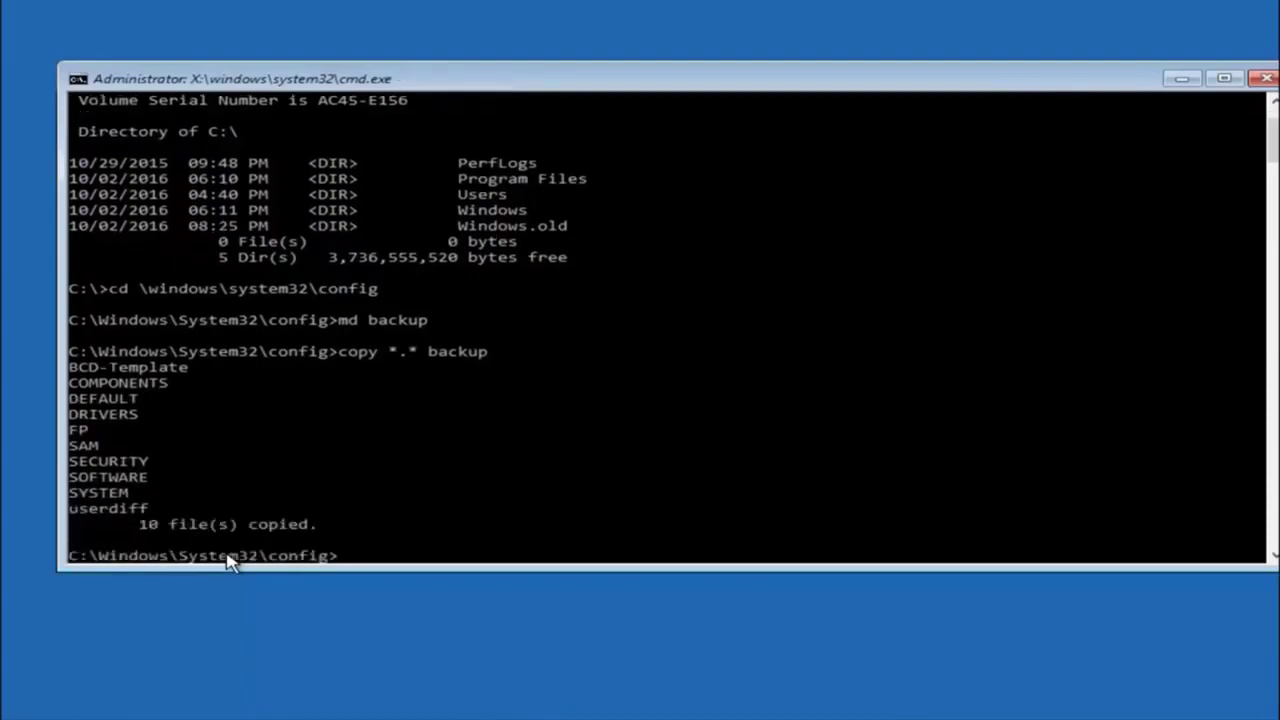
- Change into the RegBack folder and list its registry files
text(cd)
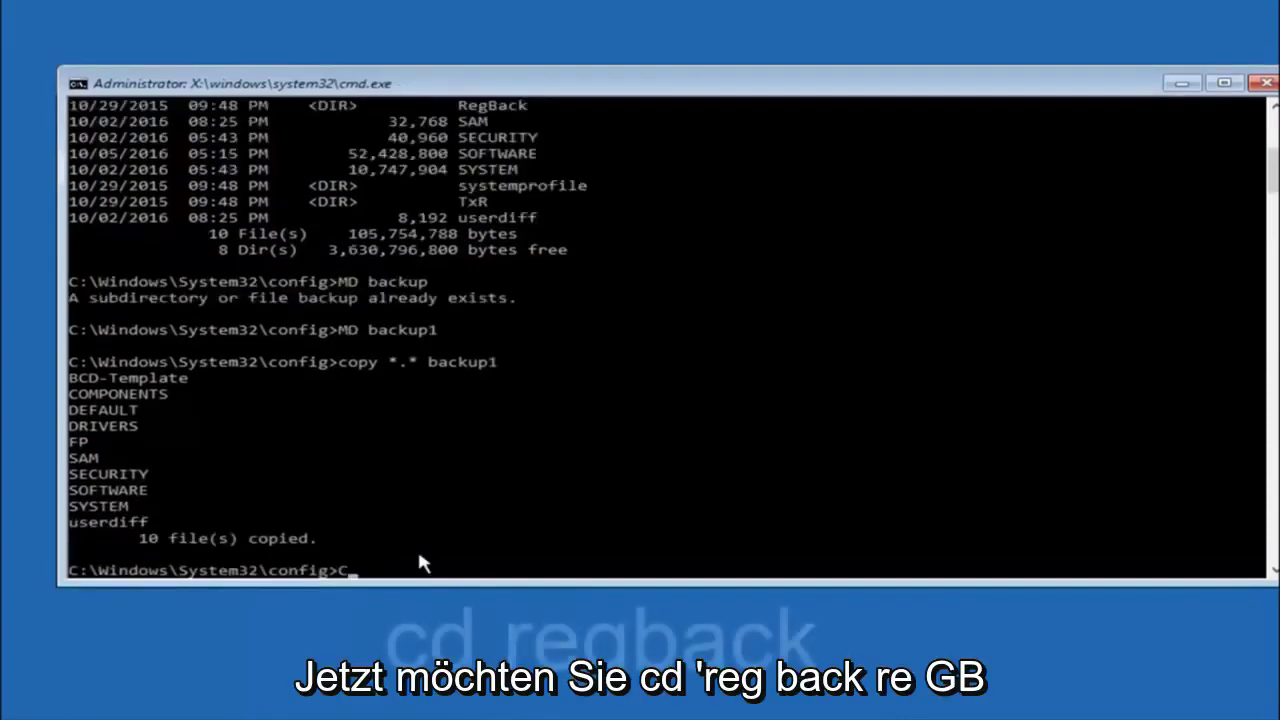
text( r)
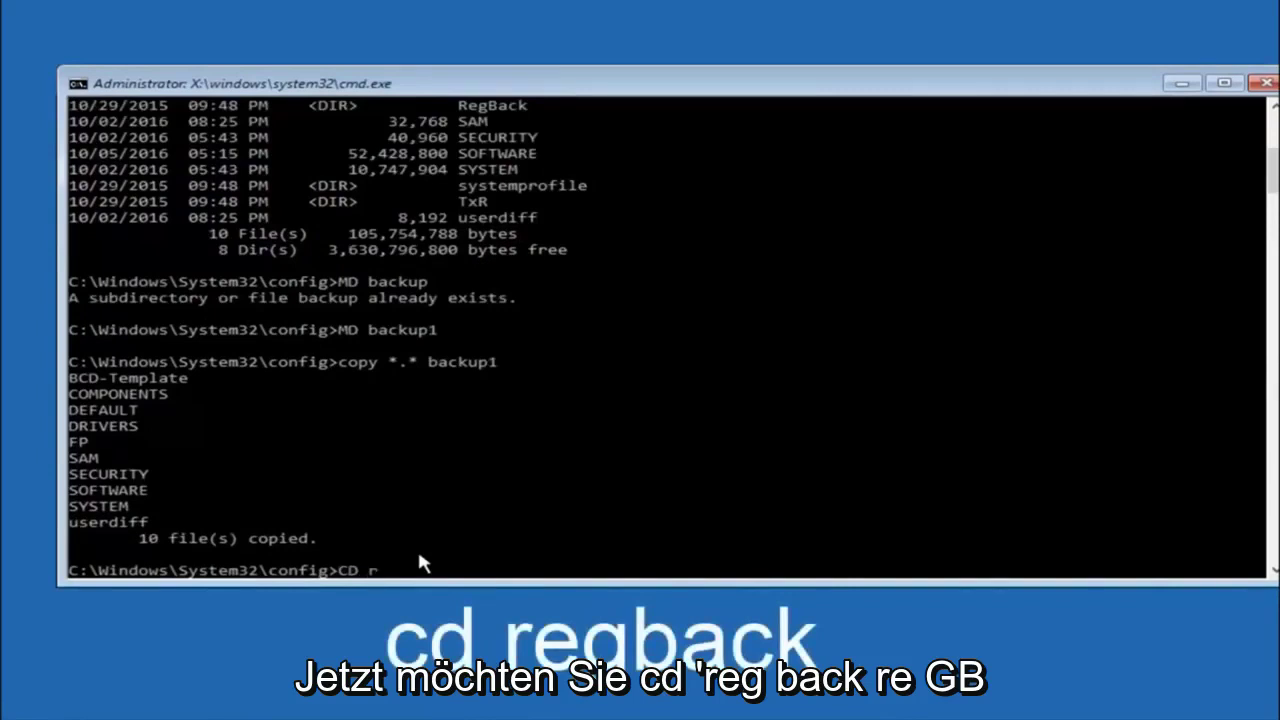
text(eg)
text(back)
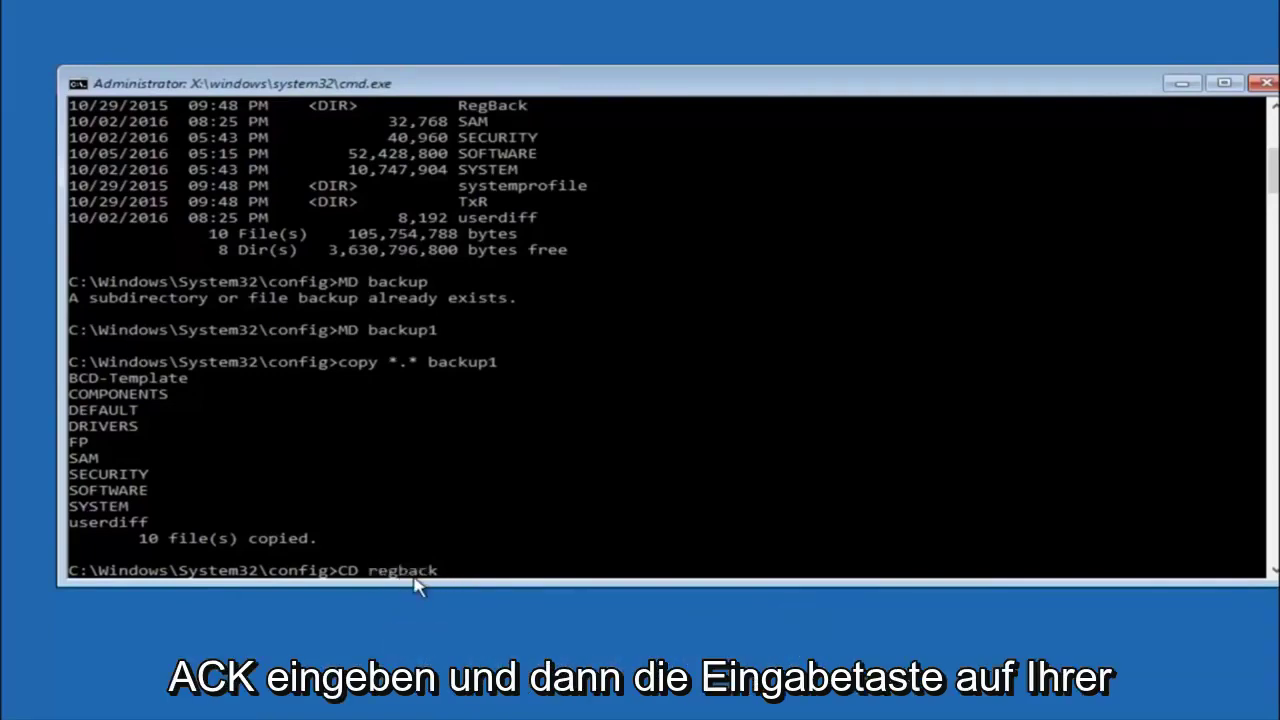
key(Return)
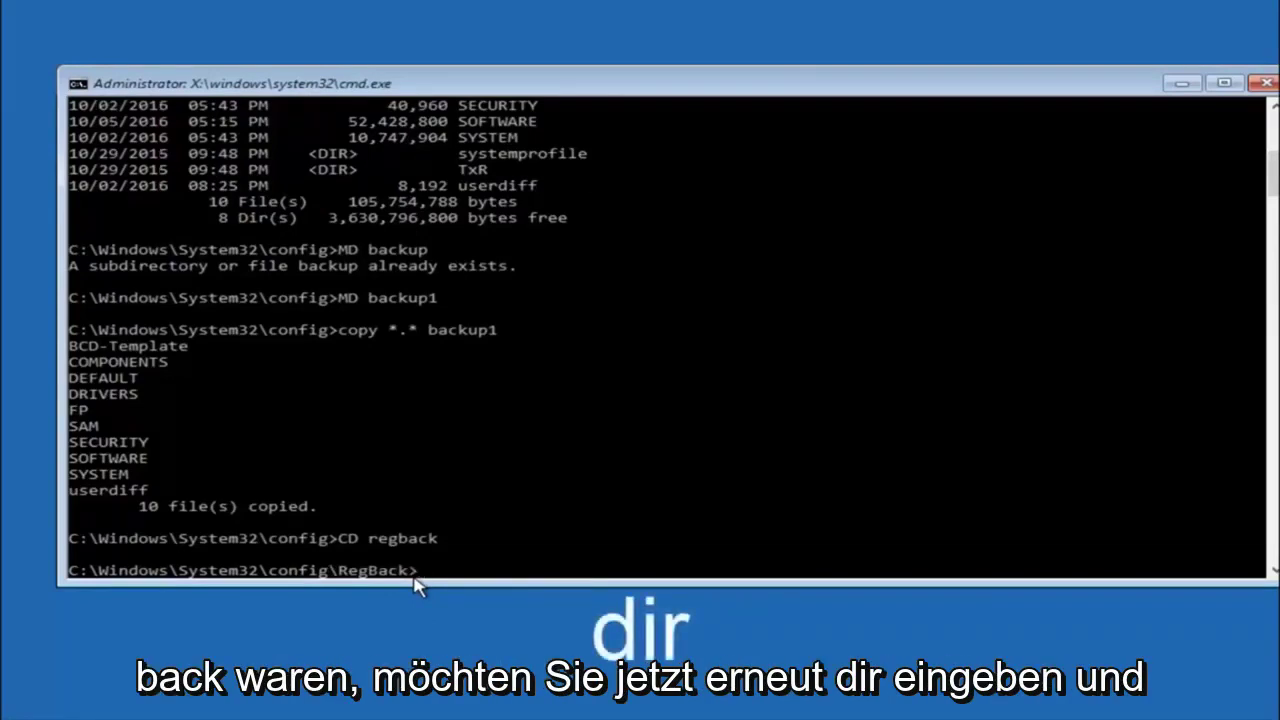
text(dir)
key(Return)
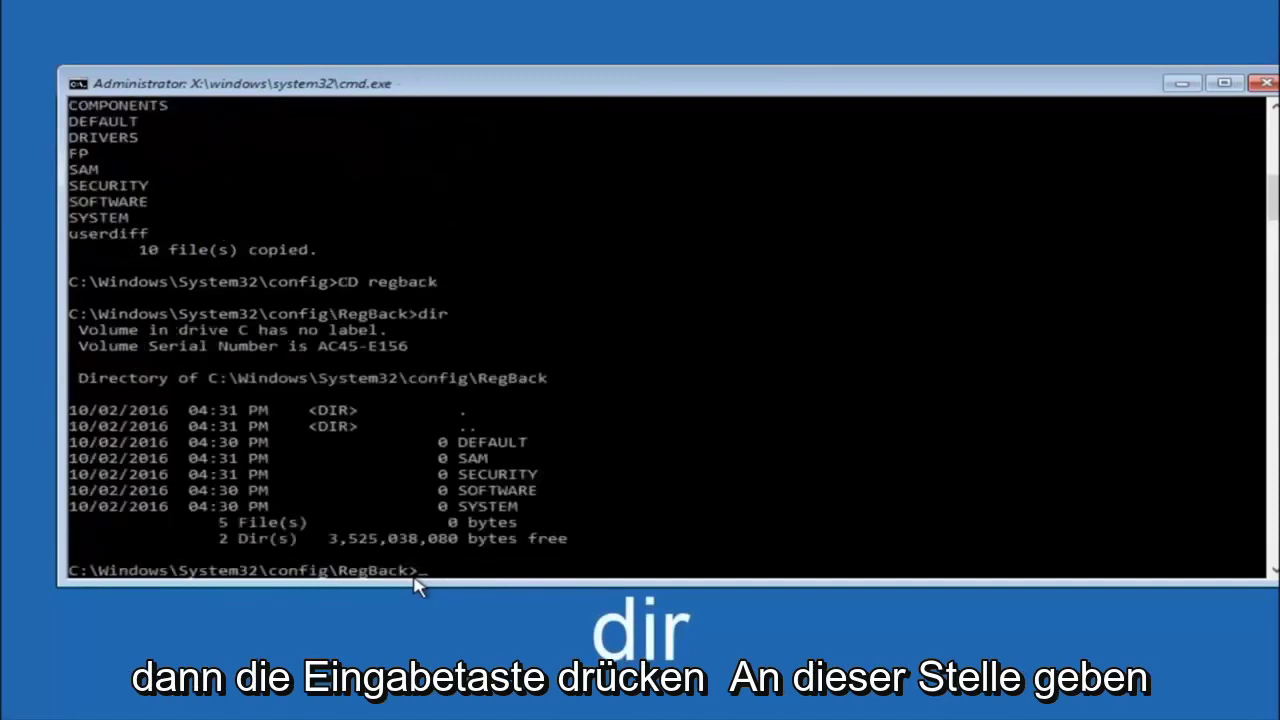
- Copy the five RegBack files up into config with 'copy *.* ..', overwriting All
text(co)
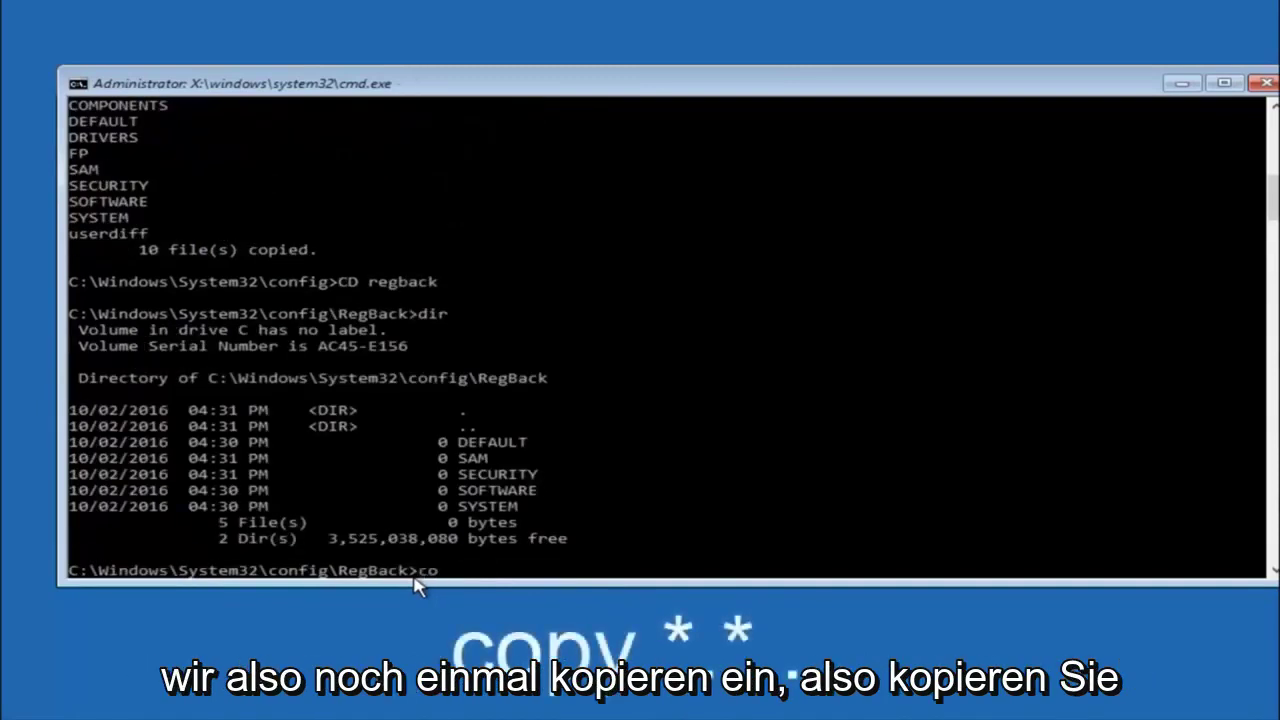
text(py)
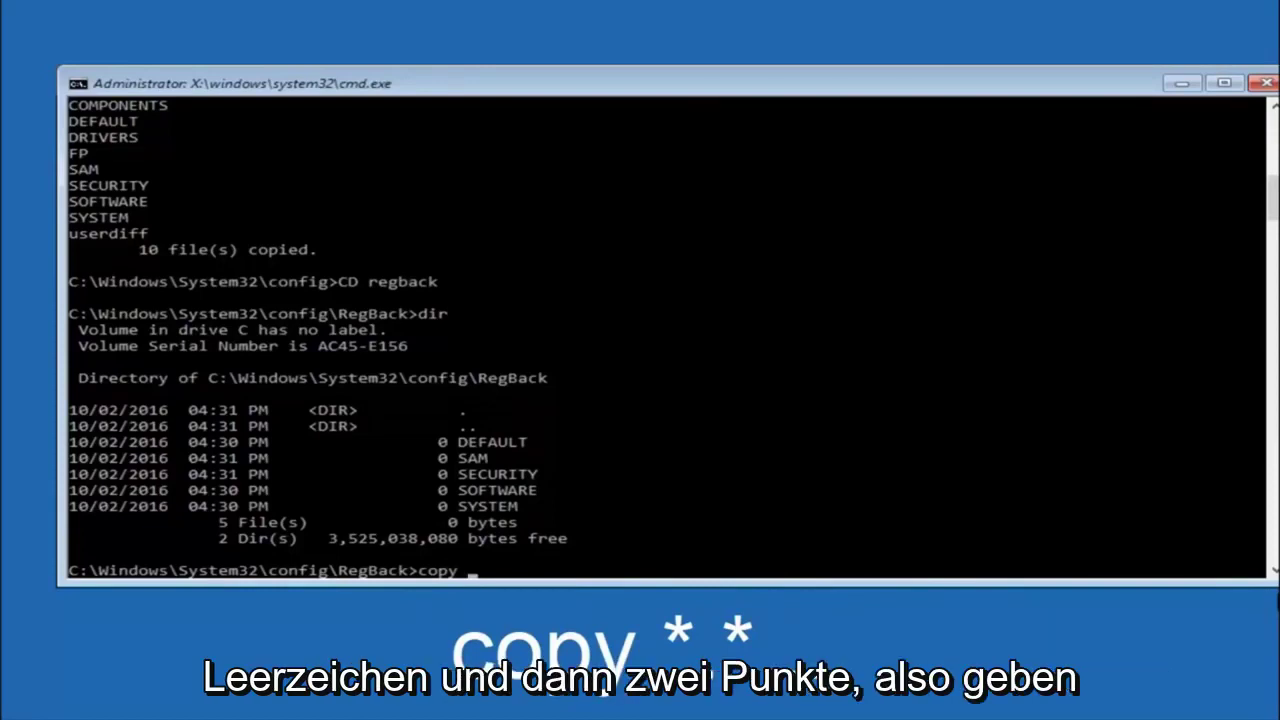
click(474, 577)
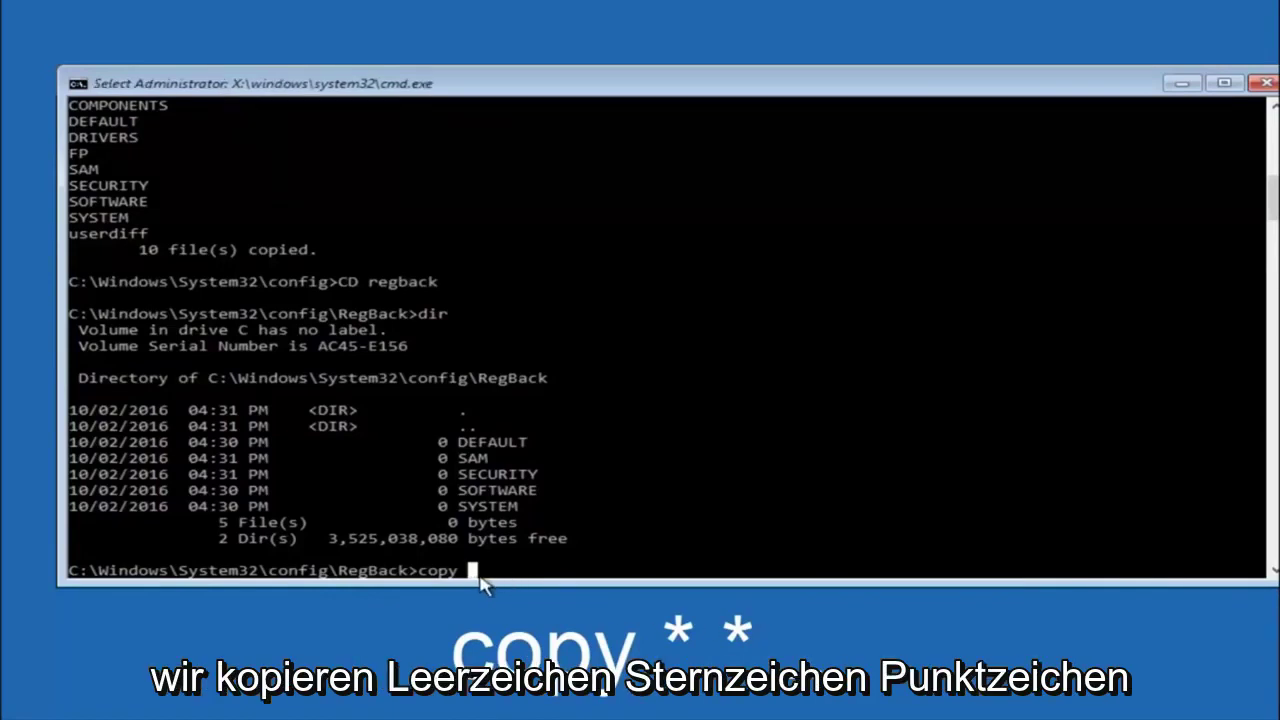
text(*)
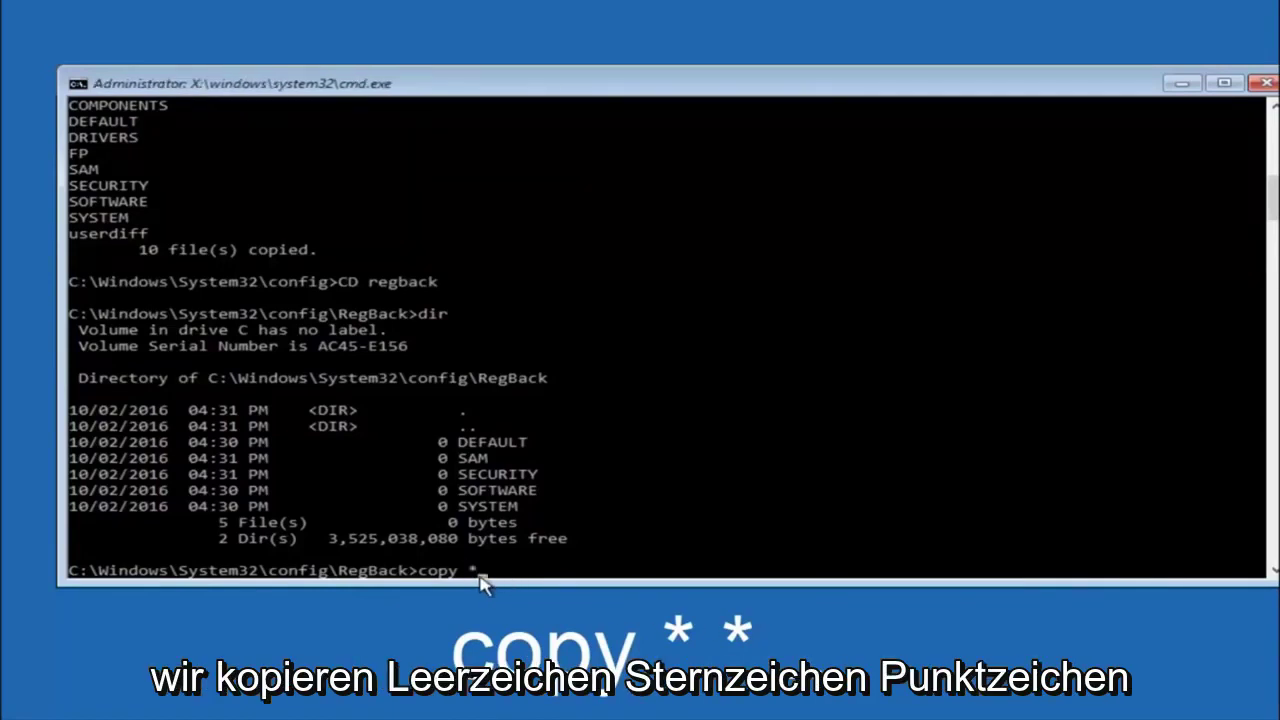
text(.)
text(*)
key(BackSpace)
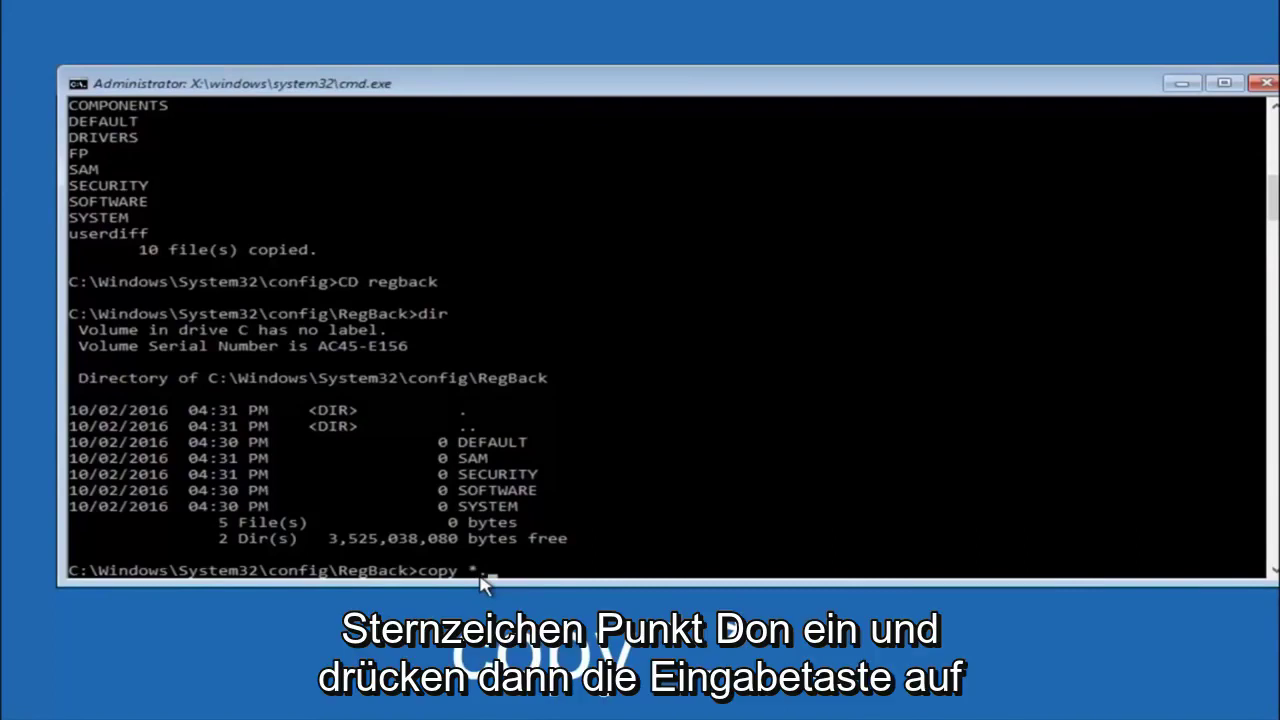
text(*)
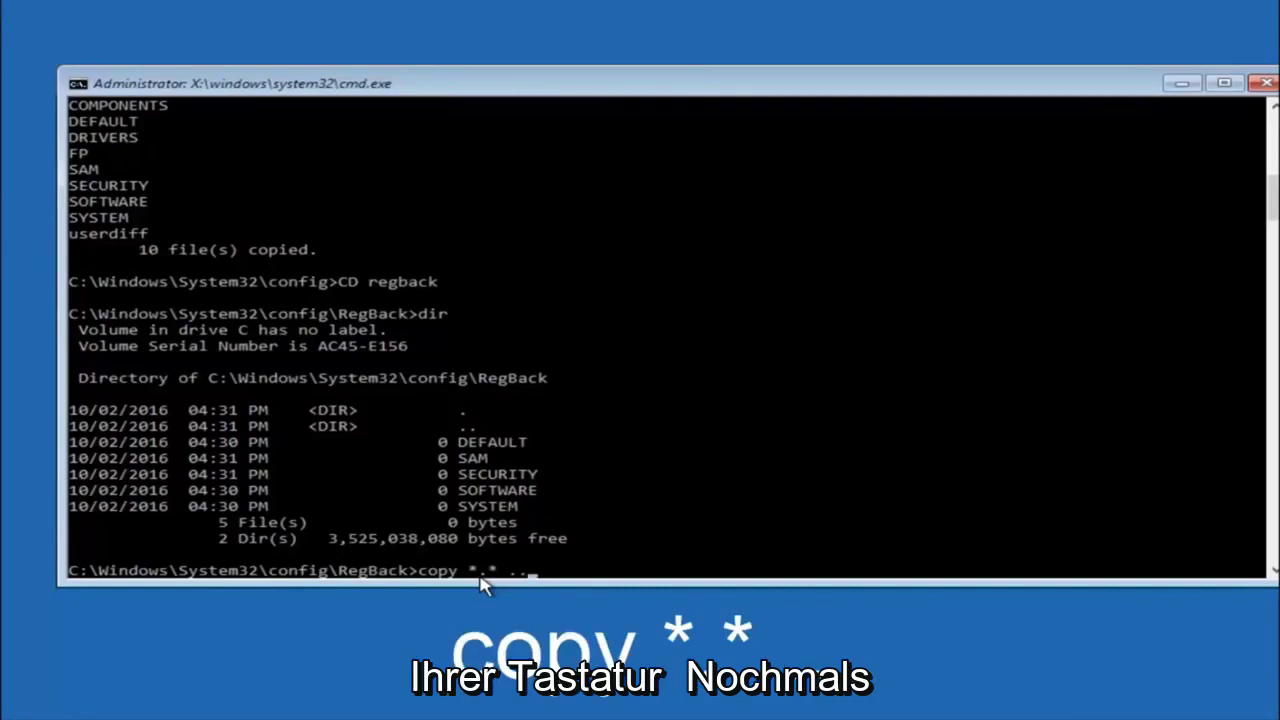
key(Return)
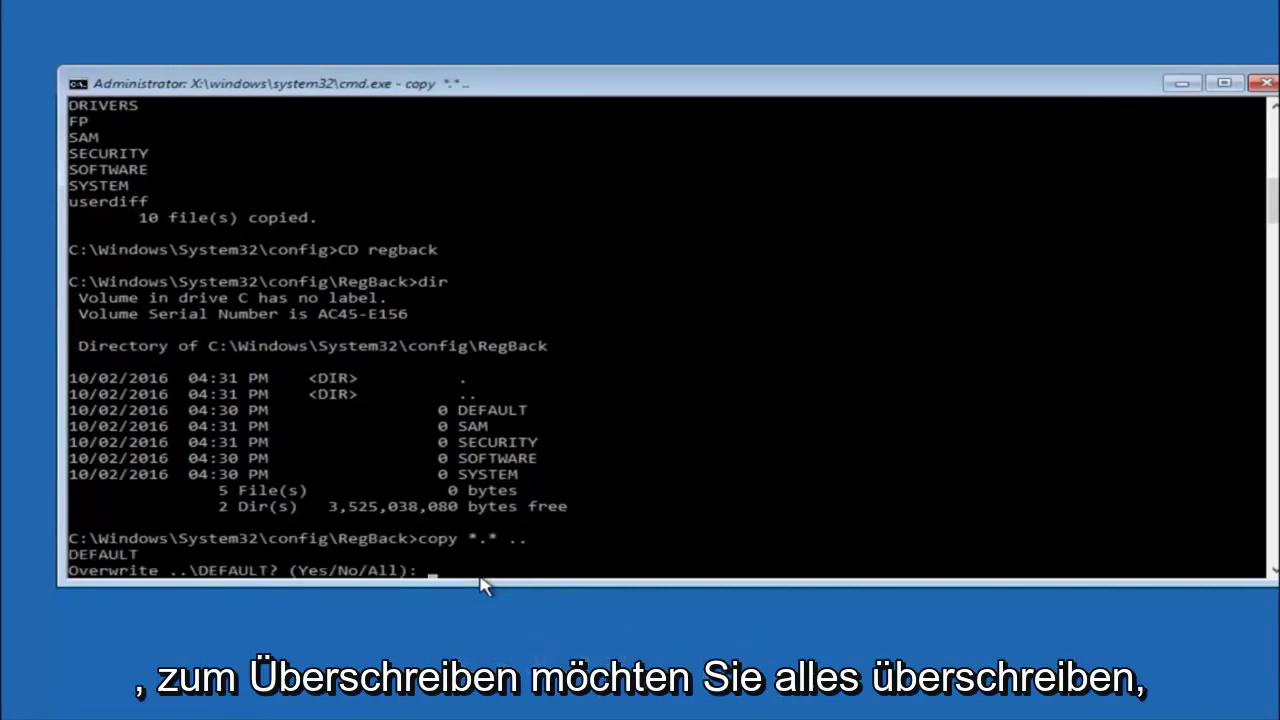
text(A)
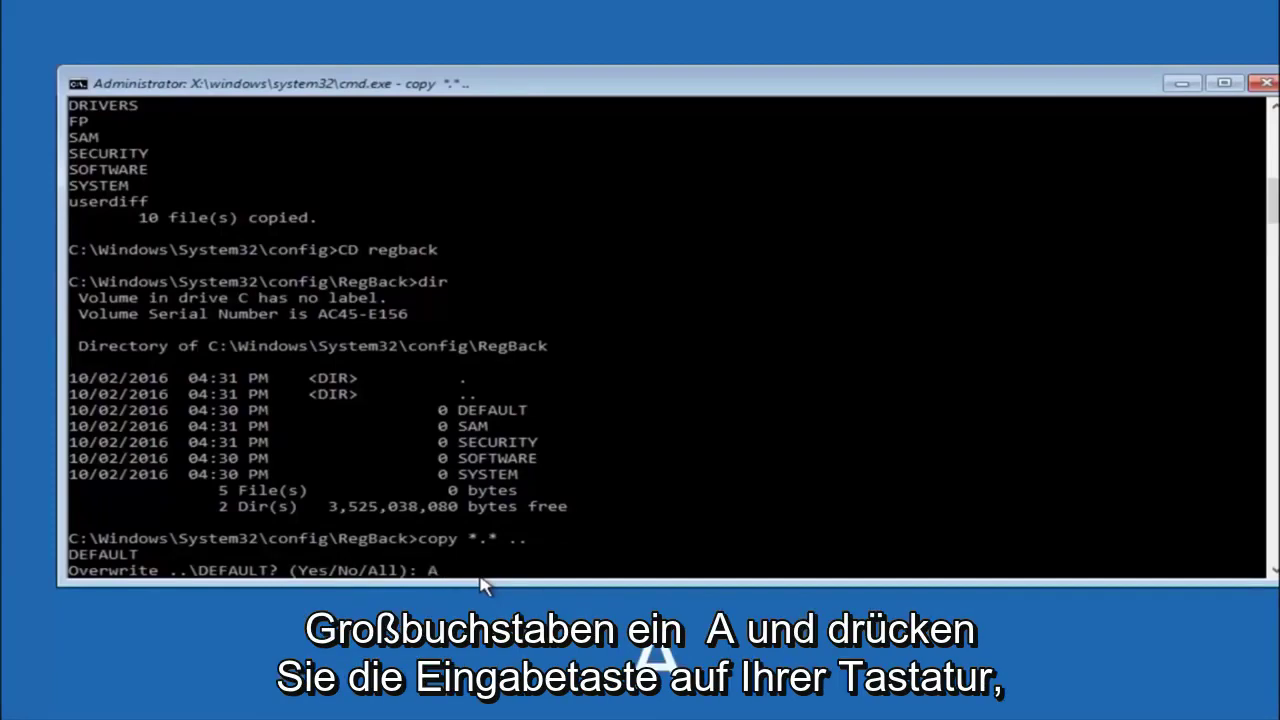
key(Return)
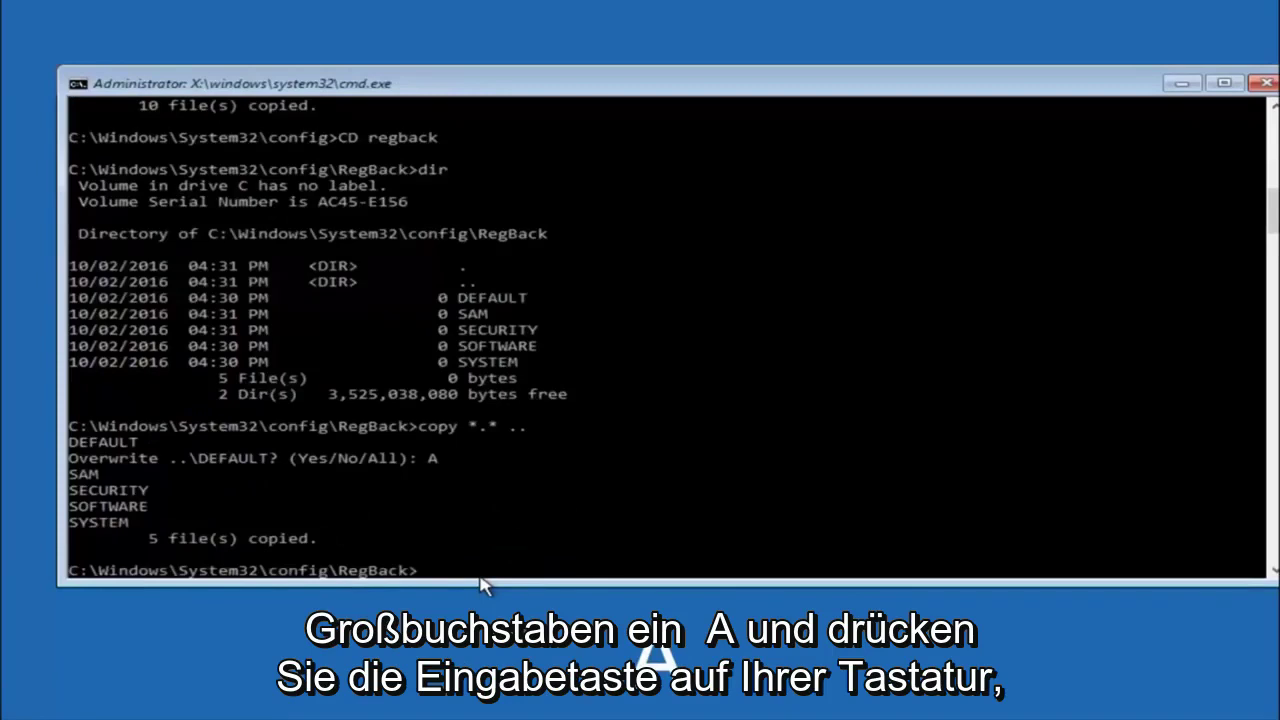